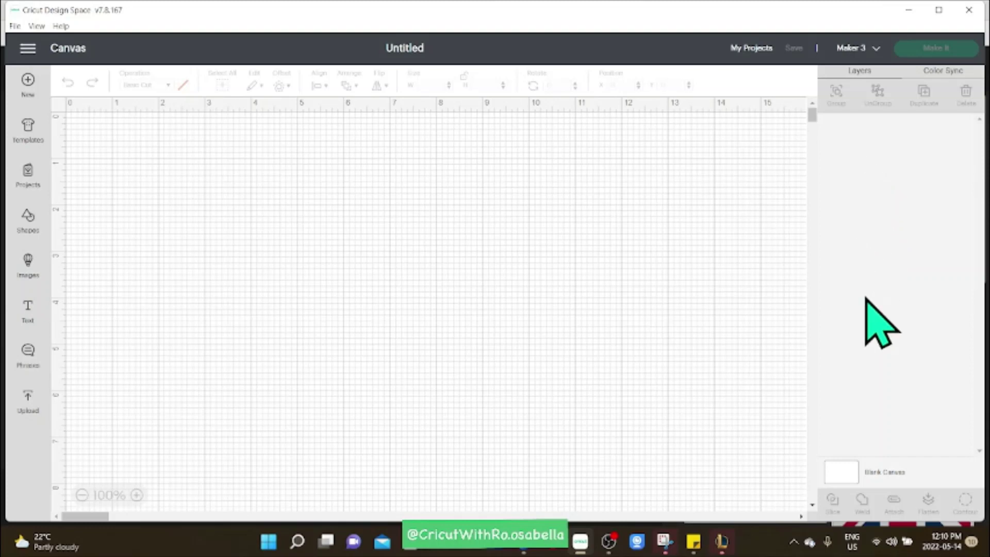
Load the Union Jack image file R from Downloads into Upload Image.
{"action": "left_click", "coordinate": [24, 404]}
{"action": "left_click", "coordinate": [108, 256]}
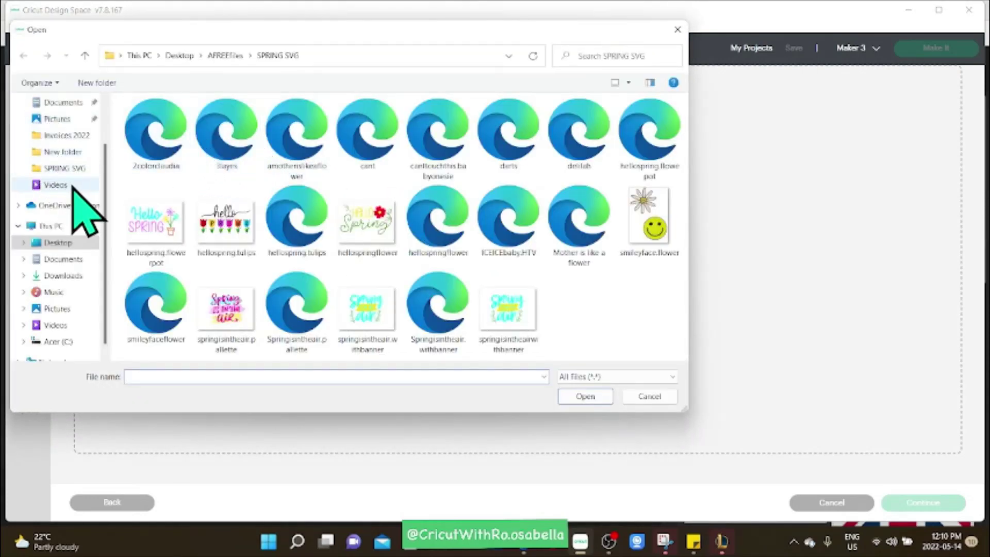
{"action": "left_click", "coordinate": [63, 276]}
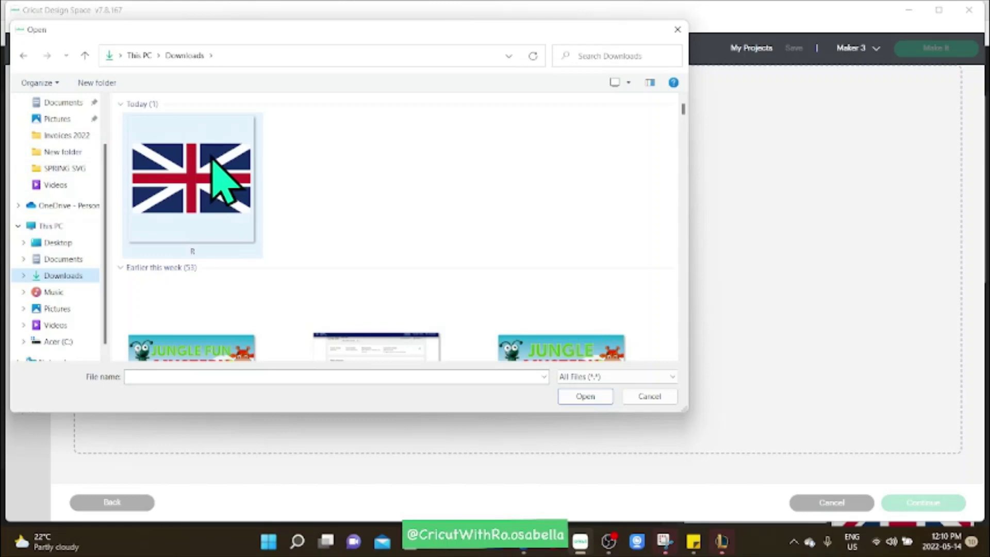
{"action": "double_click", "coordinate": [211, 157]}
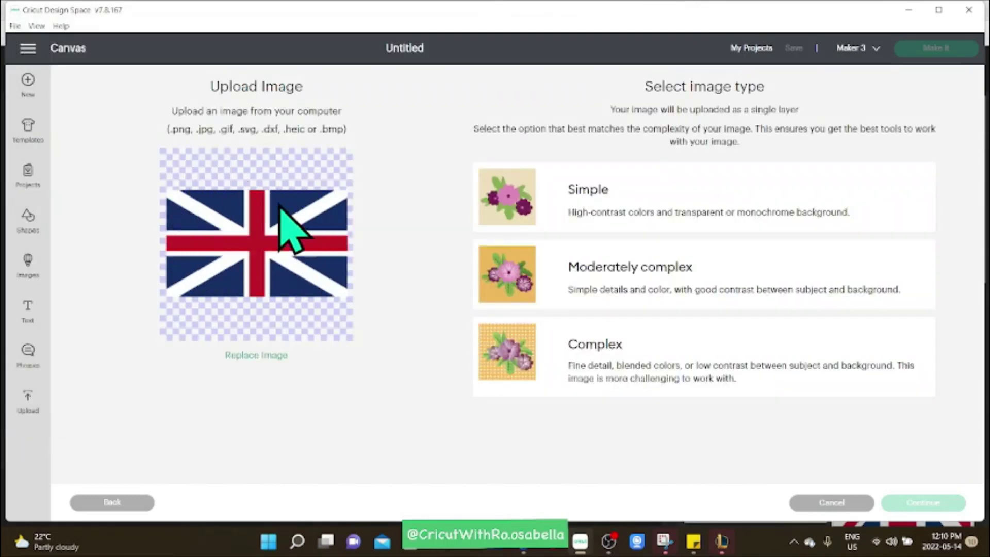
Mark the flag as Complex and make its four white diagonal bands transparent.
{"action": "left_click", "coordinate": [628, 382]}
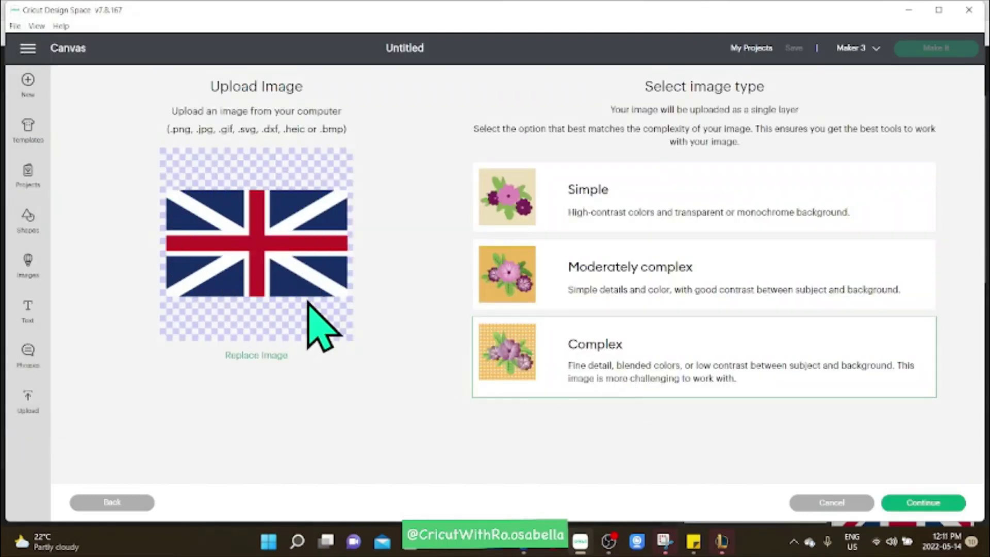
{"action": "left_click", "coordinate": [919, 503]}
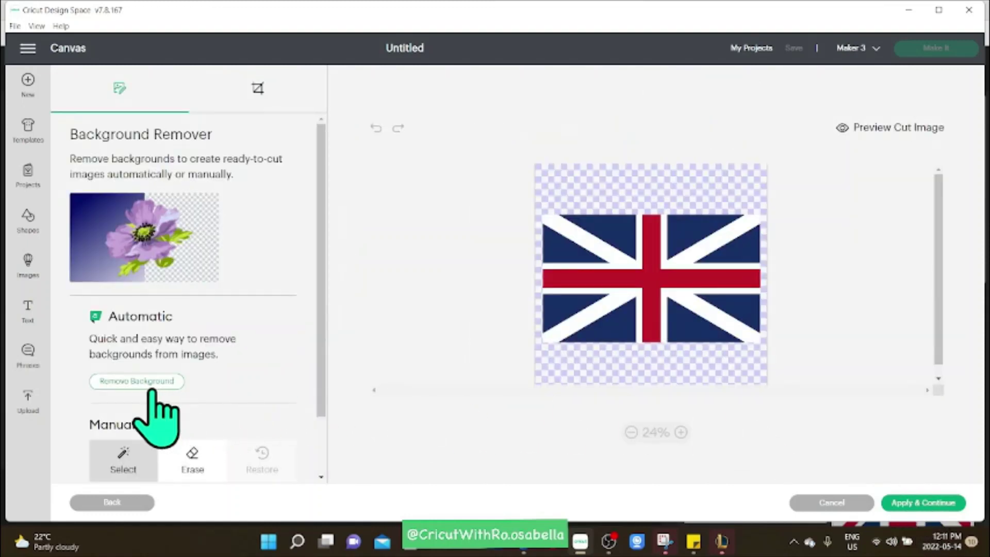
{"action": "left_click", "coordinate": [619, 261]}
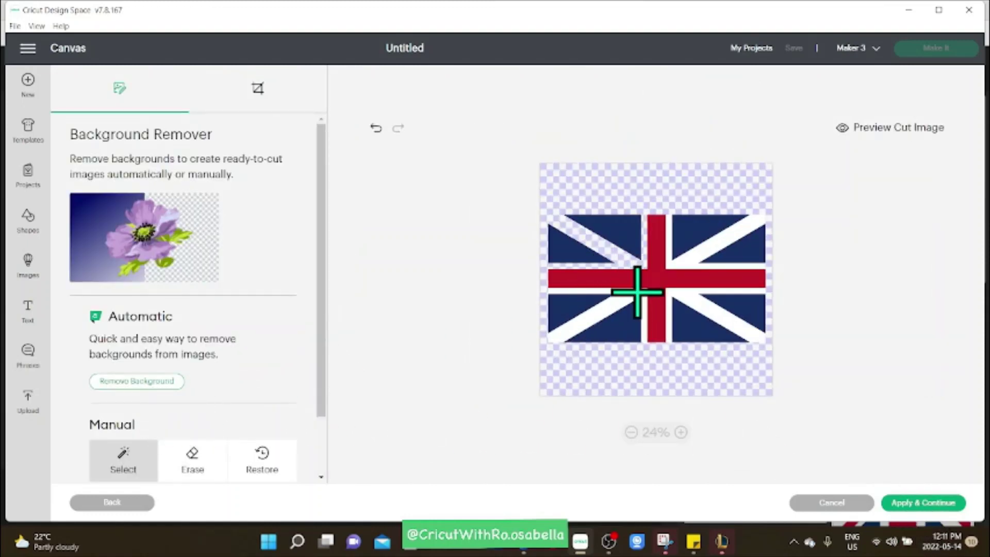
{"action": "left_click", "coordinate": [613, 308]}
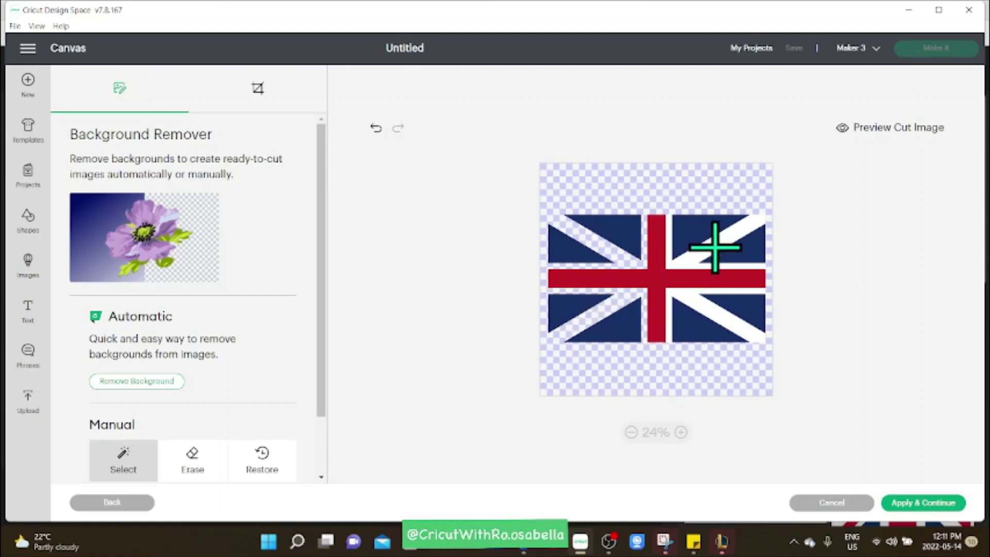
{"action": "left_click", "coordinate": [715, 248]}
{"action": "left_click", "coordinate": [705, 303]}
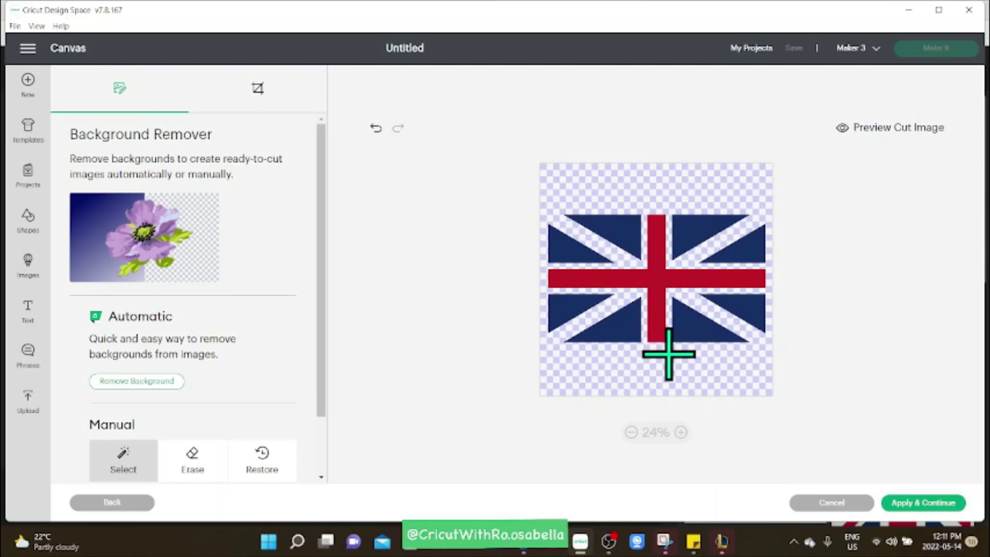
{"action": "left_click", "coordinate": [935, 504]}
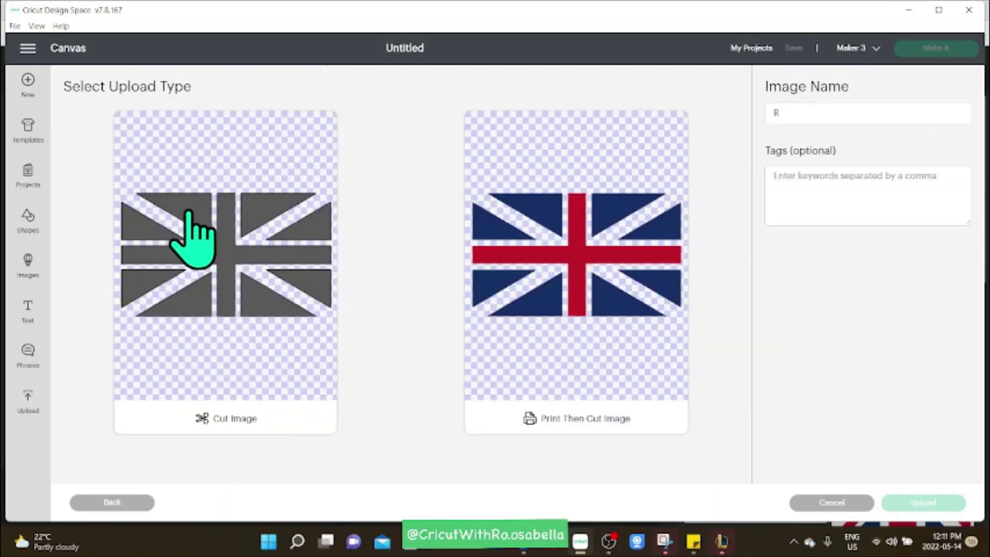
Upload the edited flag as a Cut Image and zoom out to see it whole on the canvas.
{"action": "left_click", "coordinate": [220, 230]}
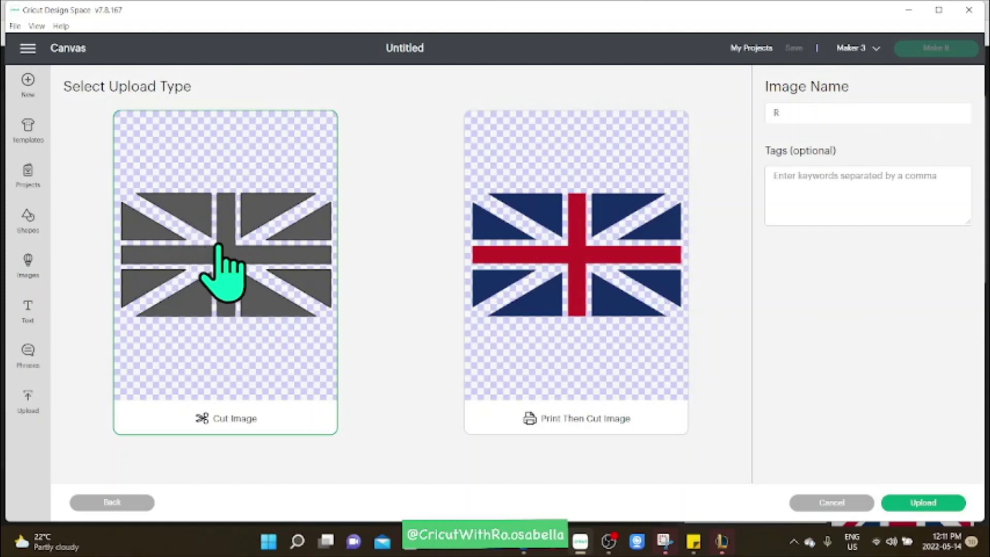
{"action": "left_click", "coordinate": [940, 504]}
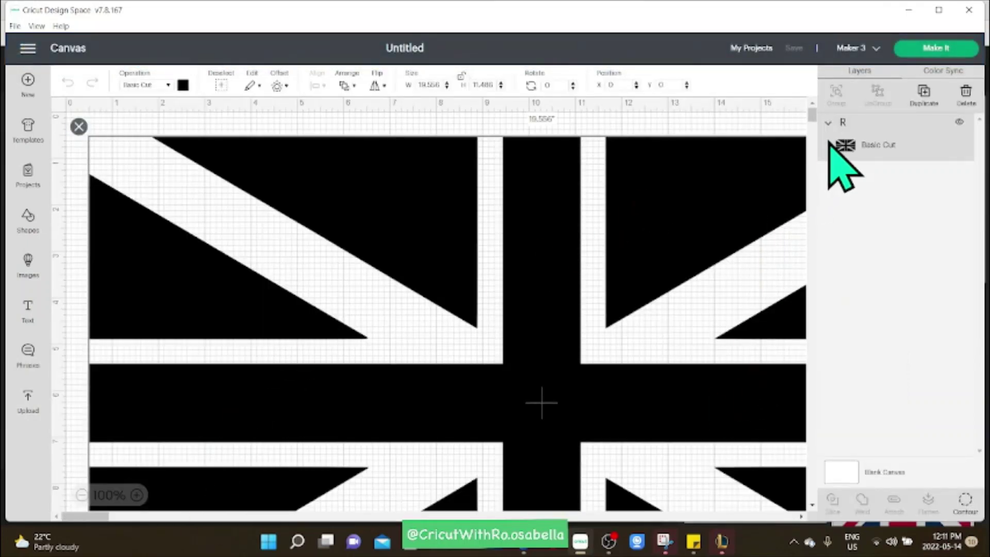
{"action": "left_click", "coordinate": [82, 495]}
{"action": "left_click", "coordinate": [82, 495]}
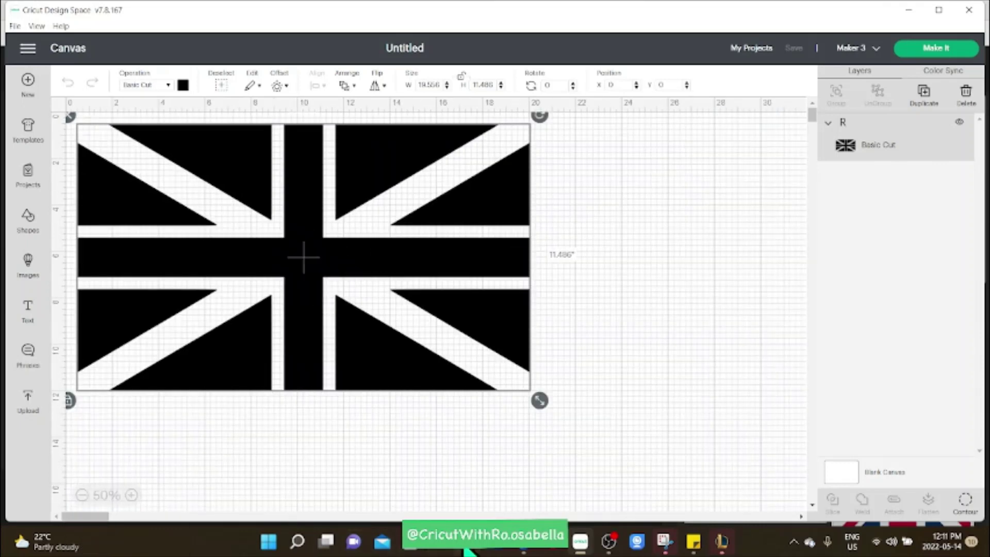
{"action": "left_click", "coordinate": [518, 548]}
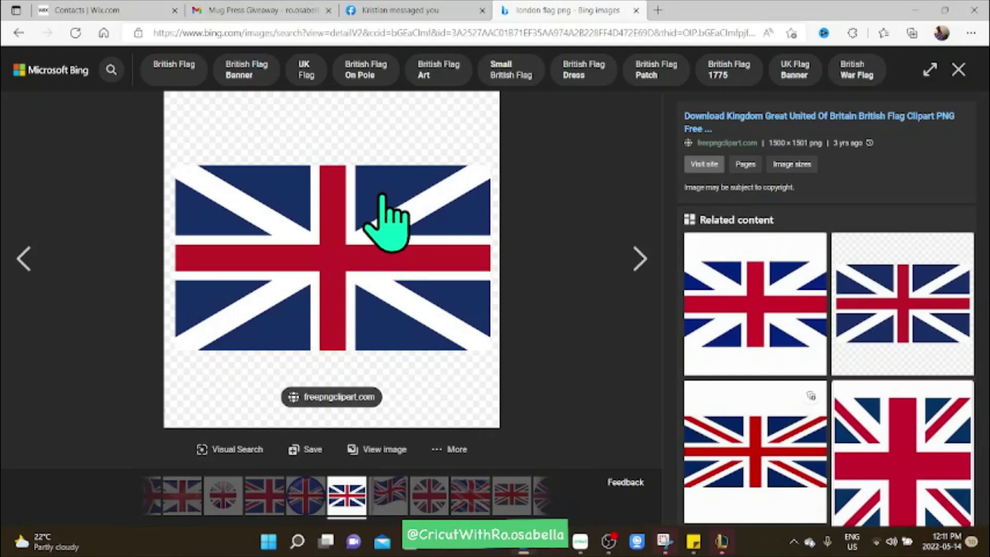
{"action": "left_click", "coordinate": [580, 540]}
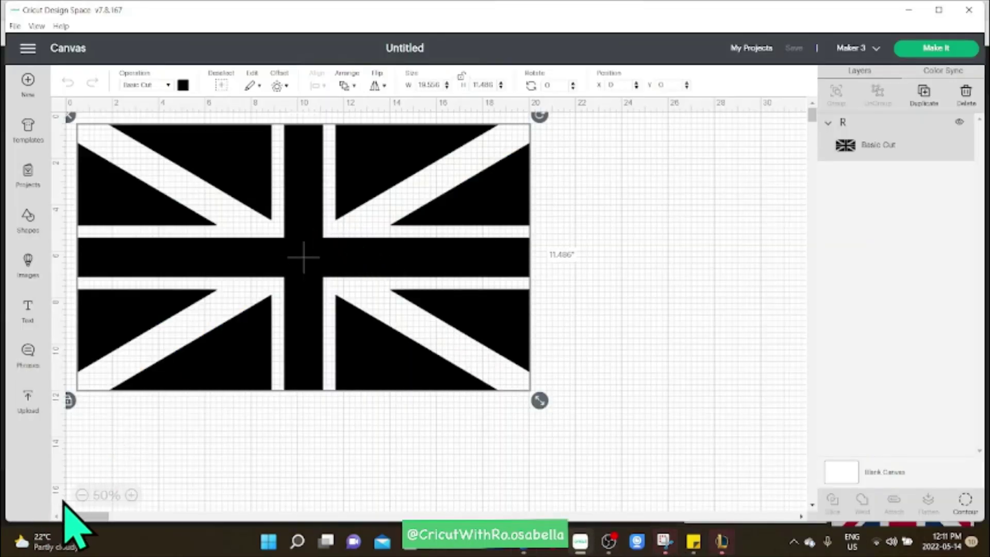
{"action": "left_click", "coordinate": [82, 495]}
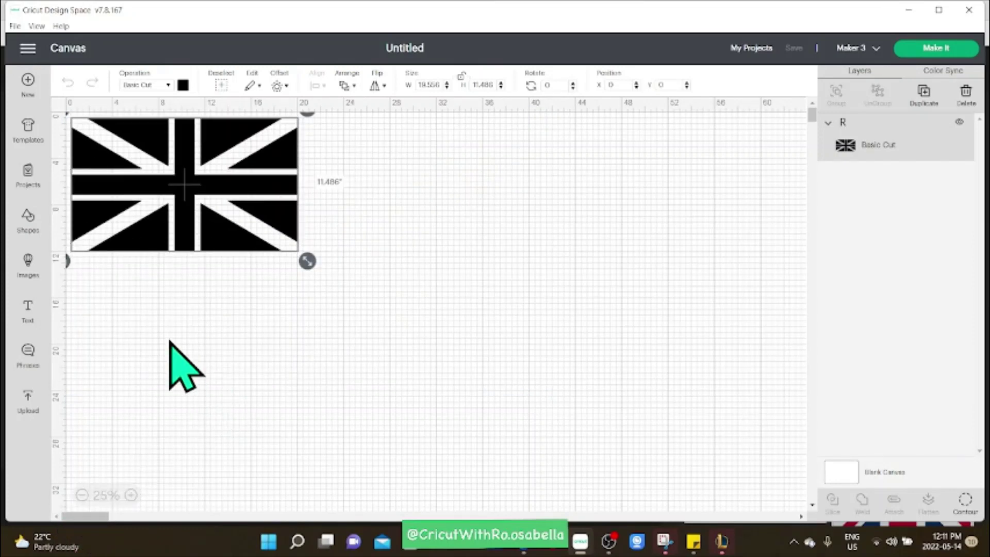
Load flag file R from Downloads again with the Complex image type.
{"action": "left_click", "coordinate": [29, 401]}
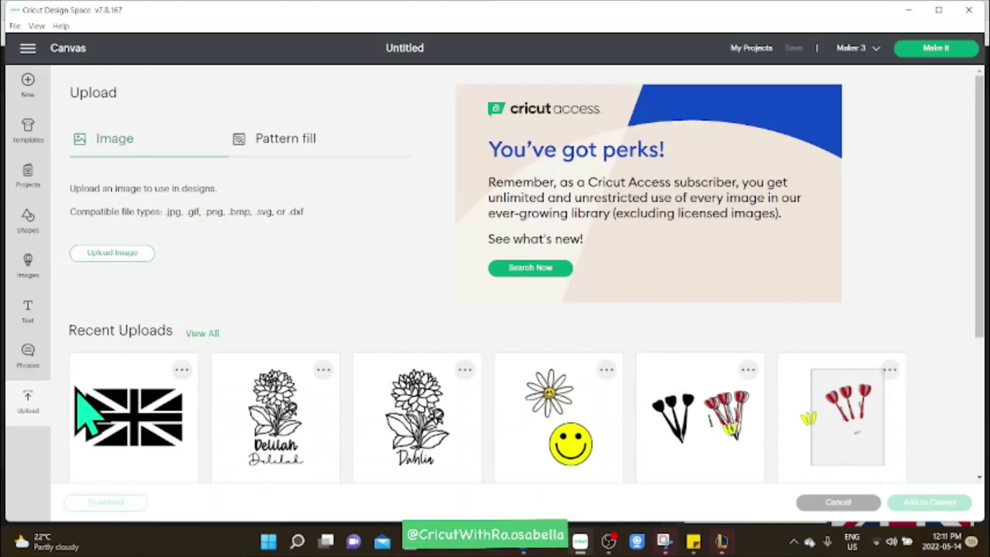
{"action": "left_click", "coordinate": [124, 258]}
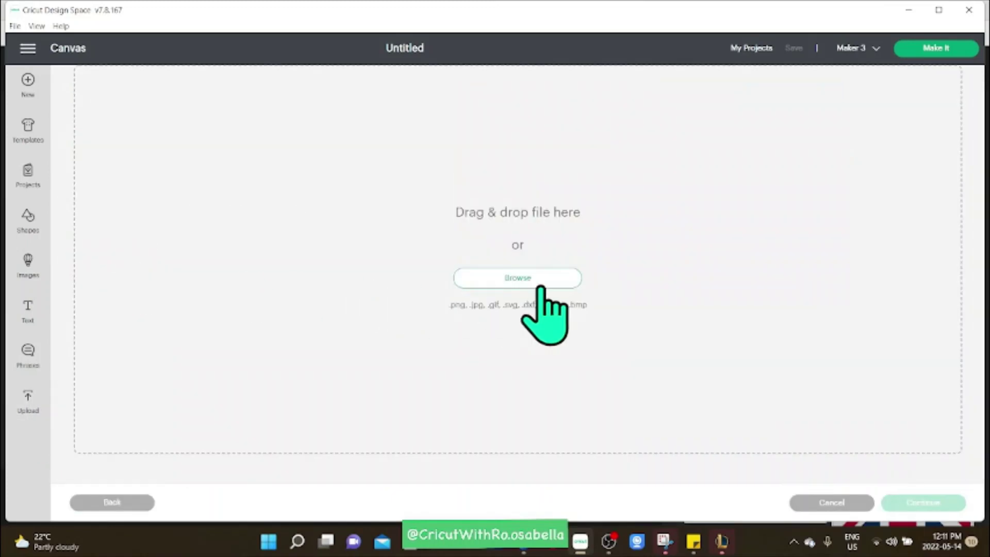
{"action": "left_click", "coordinate": [542, 287]}
{"action": "left_click", "coordinate": [210, 222]}
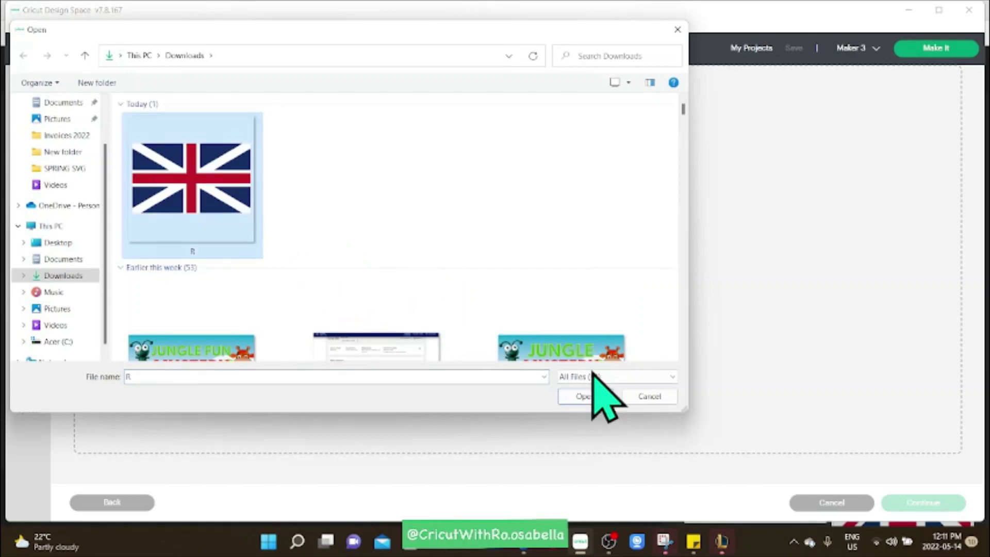
{"action": "left_click", "coordinate": [594, 398]}
{"action": "left_click", "coordinate": [577, 366]}
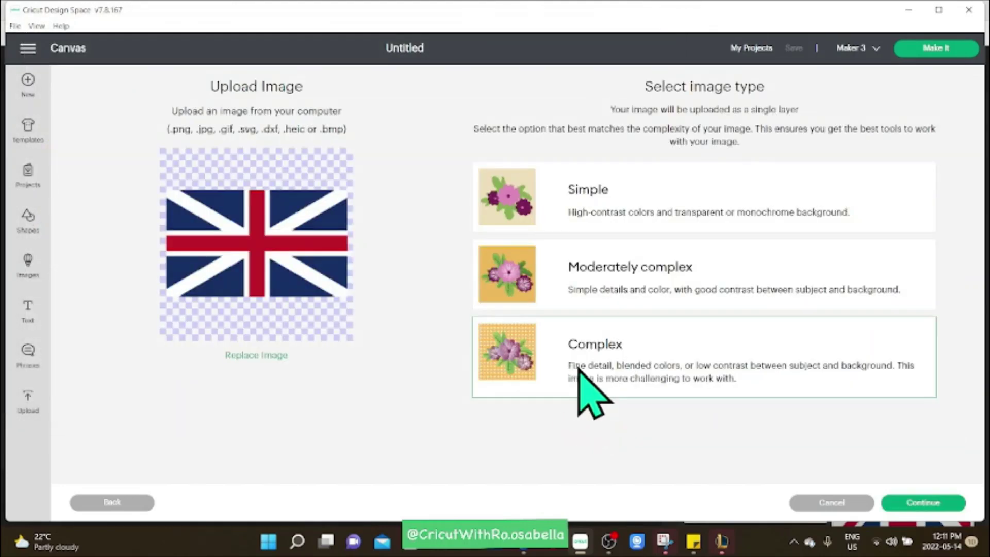
Remove the red cross and all white bands, keeping only the navy triangles.
{"action": "left_click", "coordinate": [920, 502]}
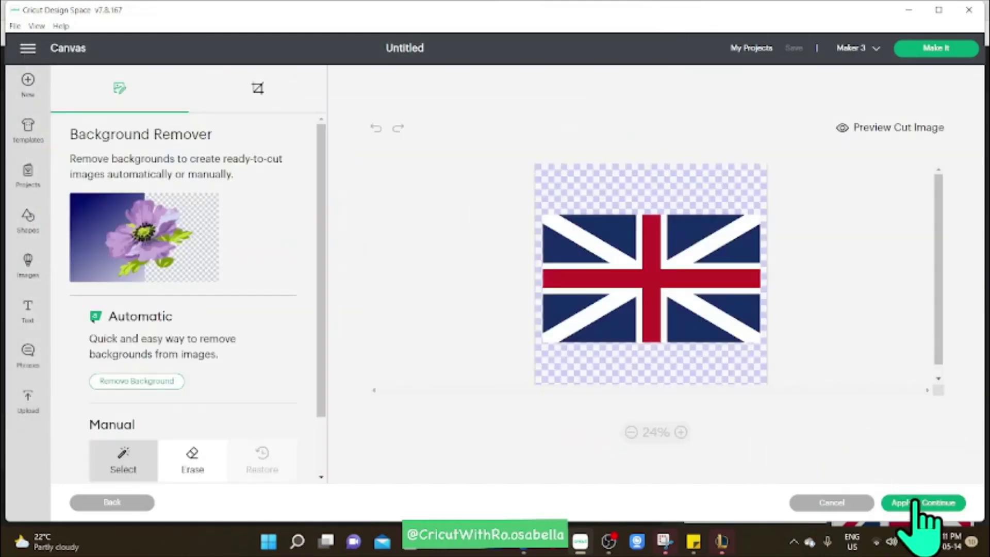
{"action": "left_click", "coordinate": [601, 272]}
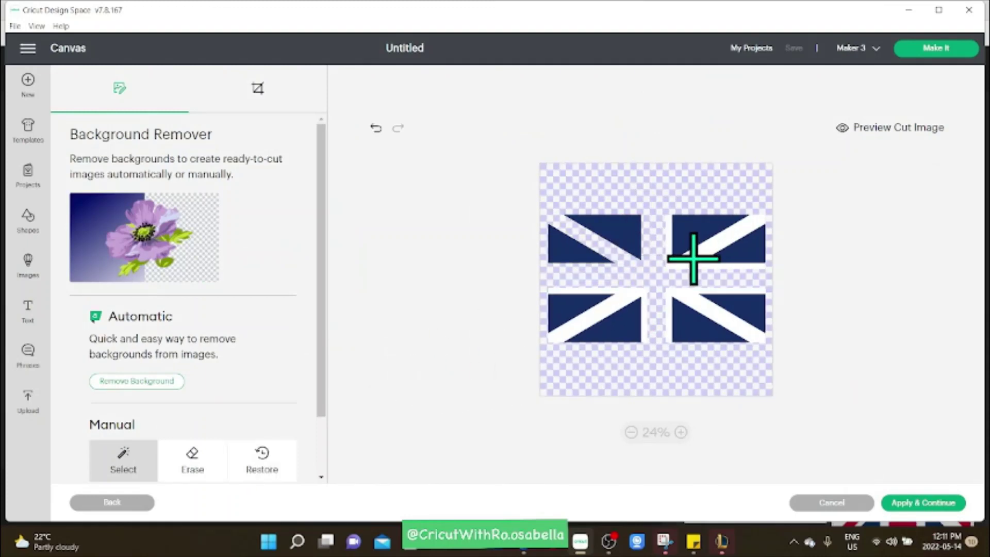
{"action": "left_click", "coordinate": [692, 293]}
{"action": "left_click", "coordinate": [680, 305]}
{"action": "left_click", "coordinate": [633, 298]}
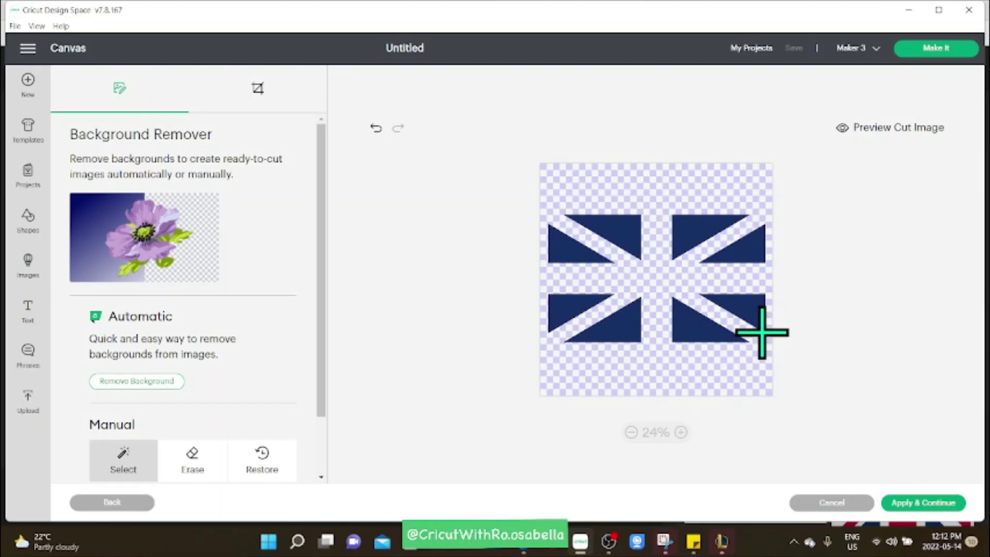
Apply the removal, then return to the remover with the manual Erase tool.
{"action": "left_click", "coordinate": [907, 503]}
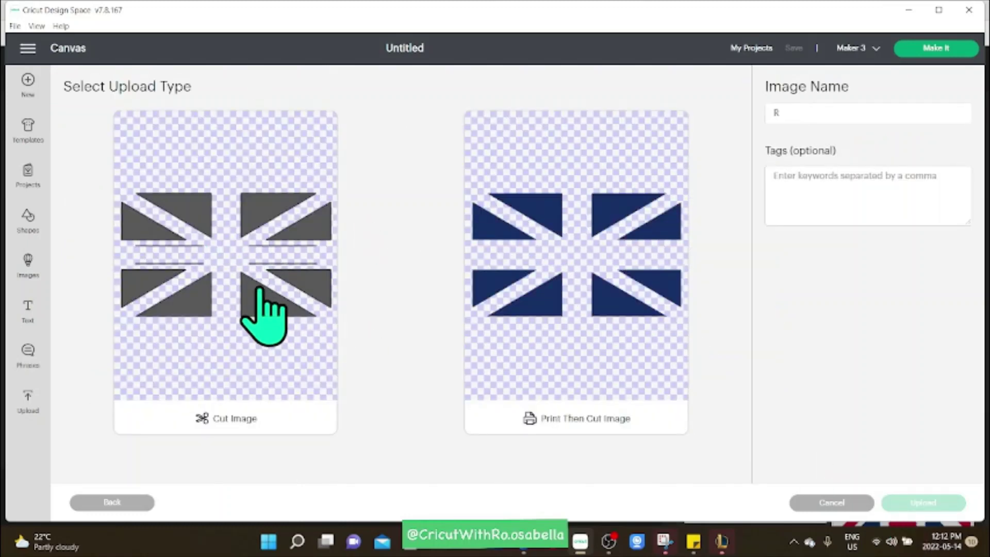
{"action": "left_click", "coordinate": [129, 503]}
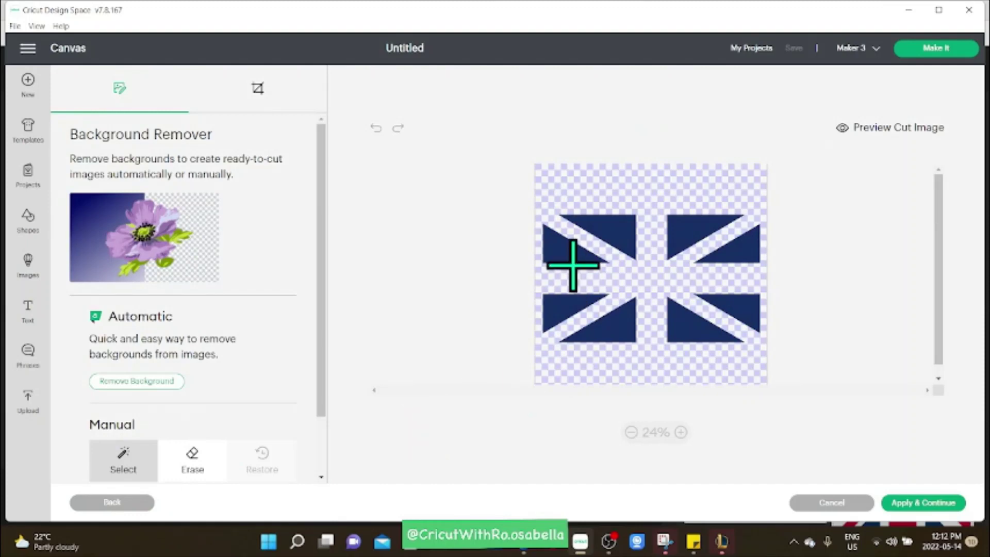
{"action": "left_click", "coordinate": [191, 460]}
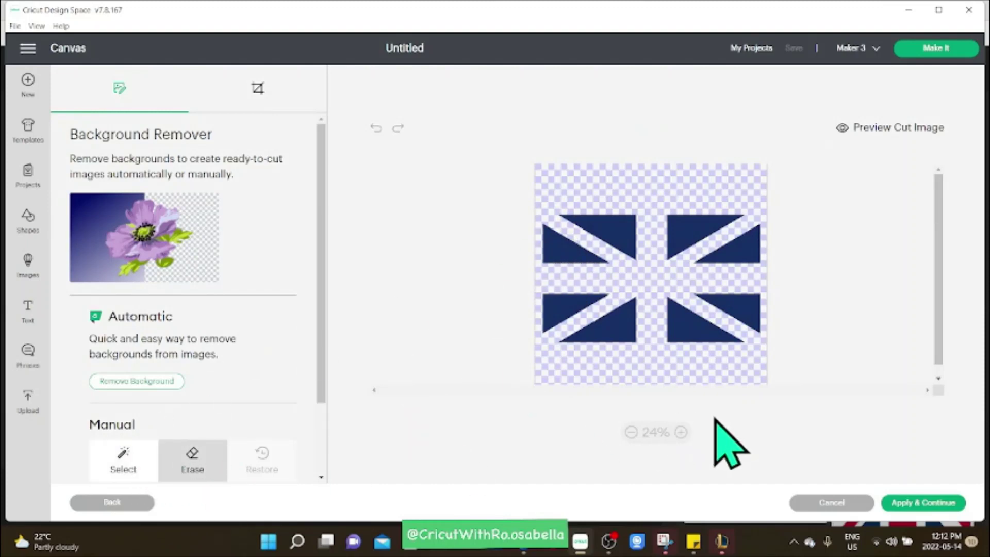
Zoom in and erase stray marks from the navy triangles, checking the cut preview.
{"action": "left_click", "coordinate": [681, 432]}
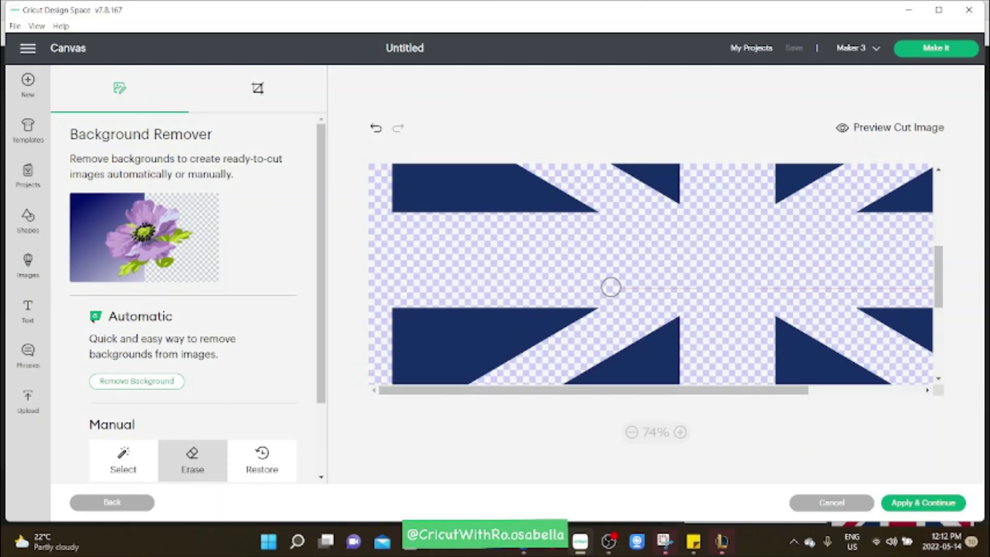
{"action": "left_click_drag", "start_coordinate": [714, 392], "coordinate": [866, 388]}
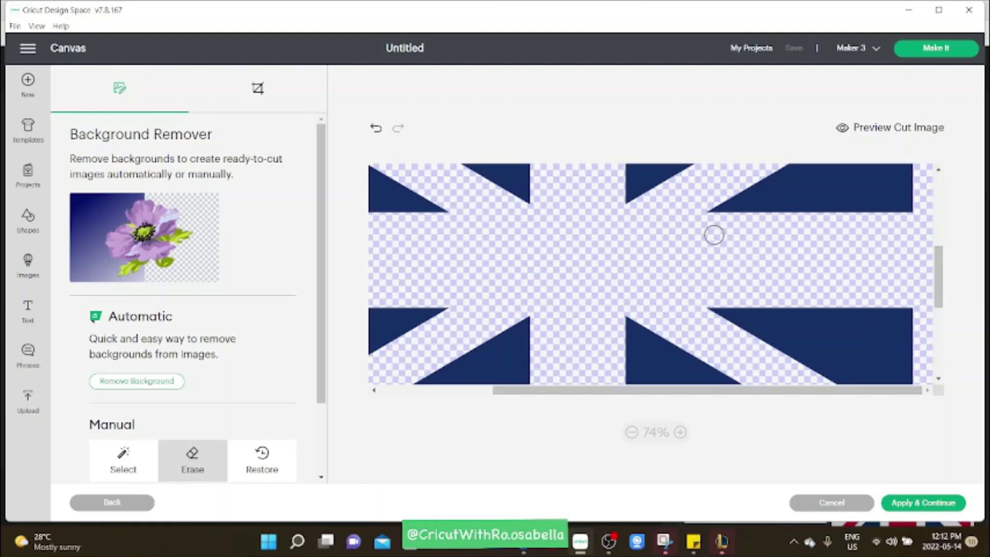
{"action": "left_click", "coordinate": [879, 129]}
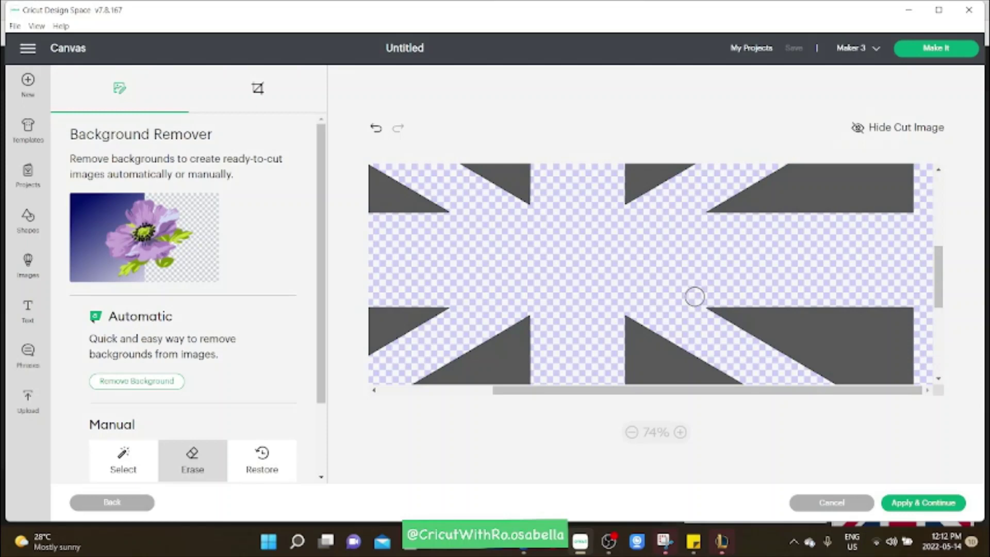
{"action": "left_click_drag", "start_coordinate": [635, 391], "coordinate": [519, 394]}
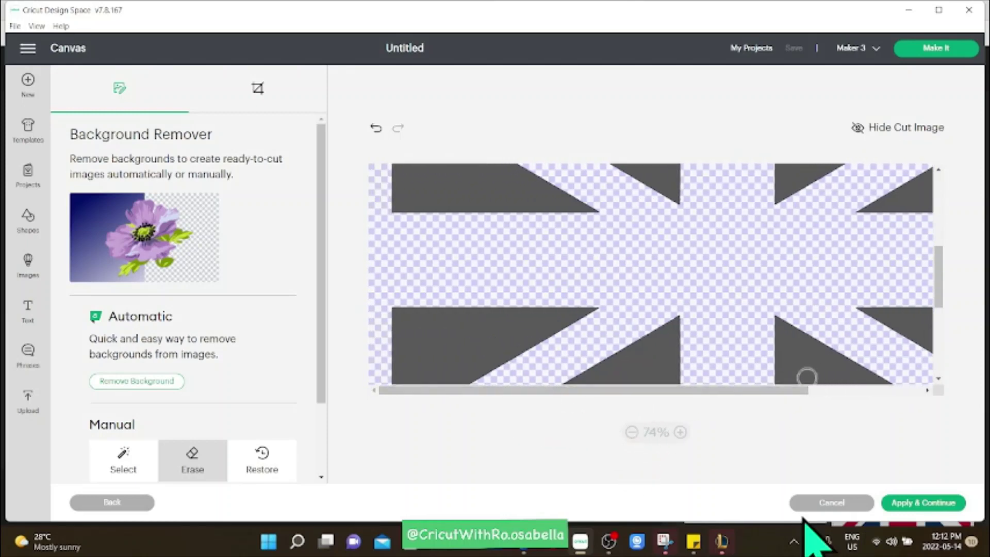
Upload the navy-triangle image as a Cut Image.
{"action": "left_click", "coordinate": [908, 503]}
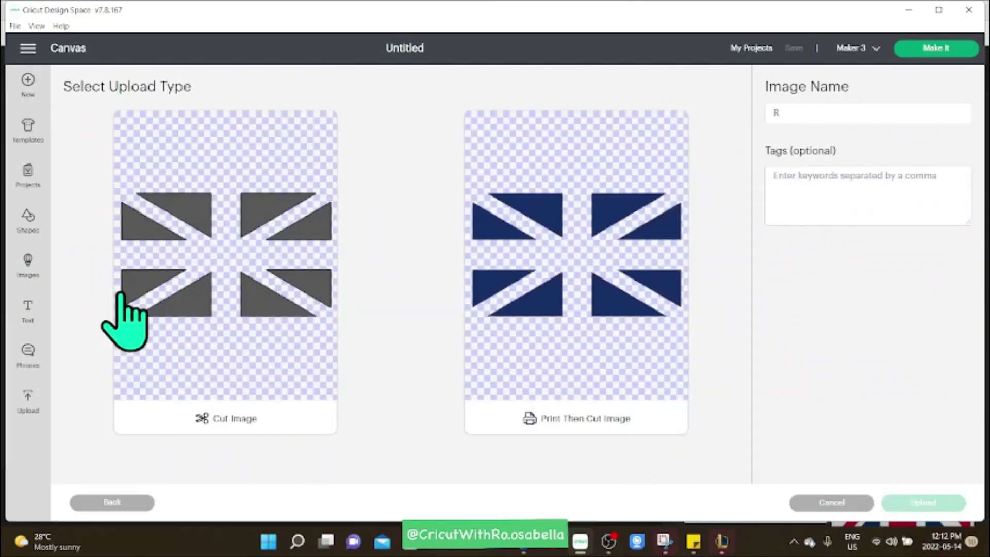
{"action": "left_click", "coordinate": [182, 267]}
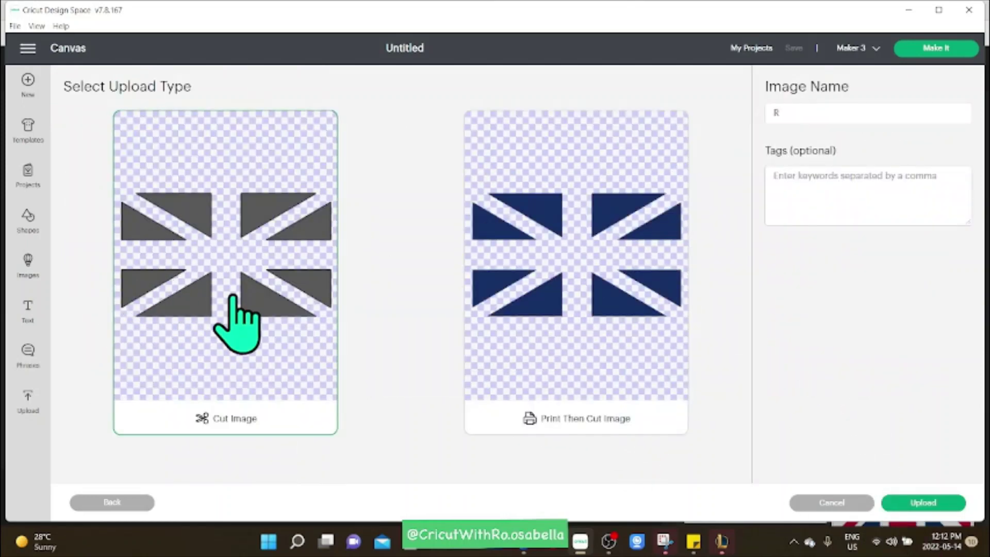
{"action": "left_click", "coordinate": [939, 507]}
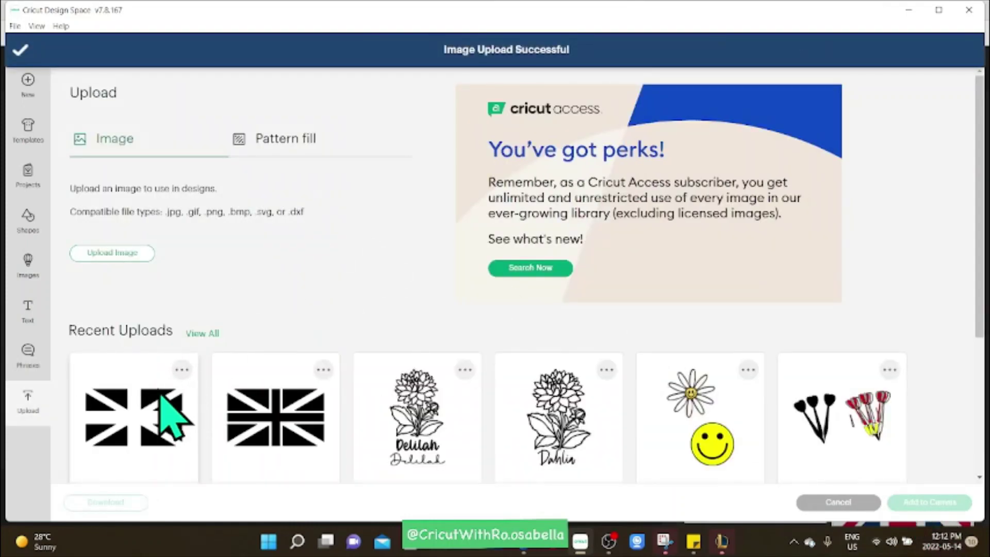
Load flag R from Downloads a third time as Complex into the background remover.
{"action": "left_click", "coordinate": [117, 256]}
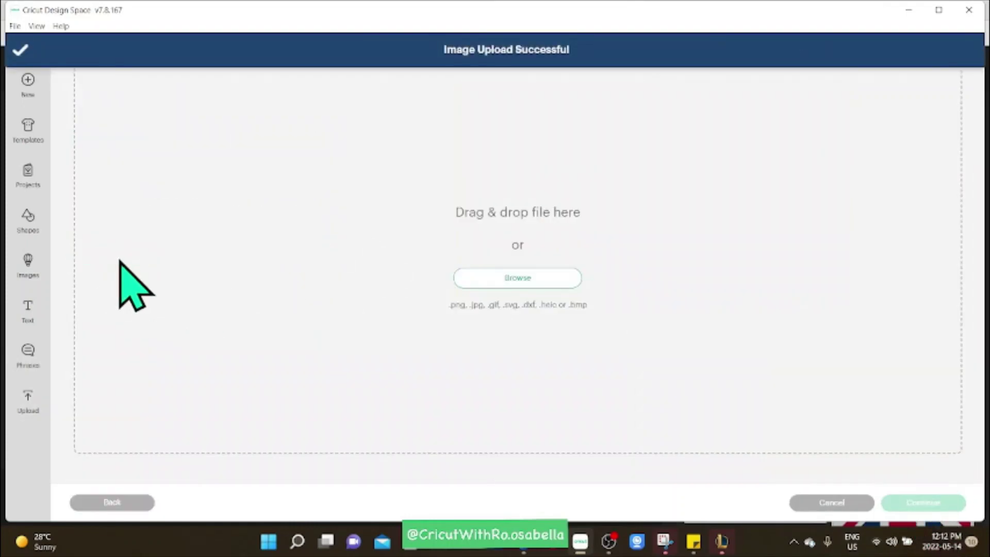
{"action": "left_click", "coordinate": [518, 279]}
{"action": "left_click", "coordinate": [235, 201]}
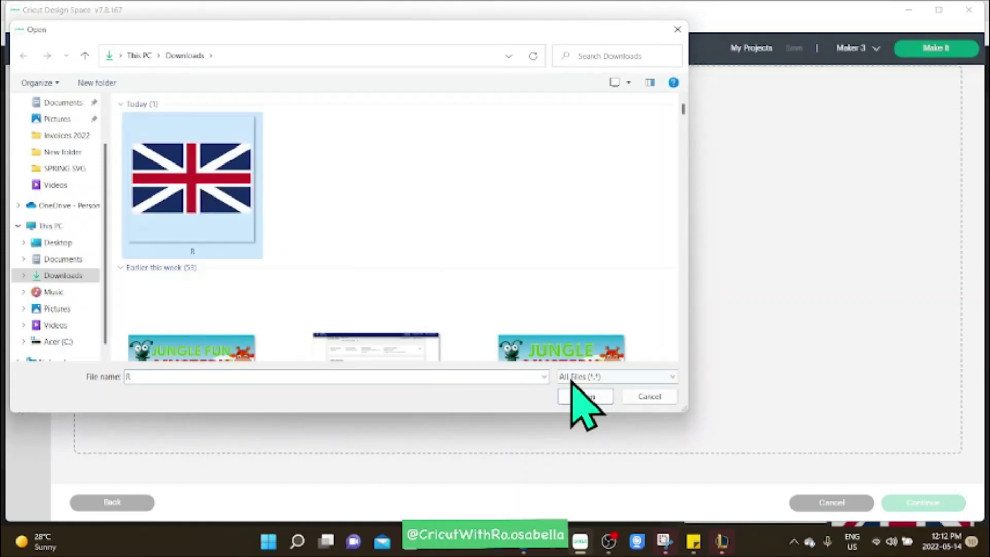
{"action": "left_click", "coordinate": [593, 398]}
{"action": "left_click", "coordinate": [593, 355]}
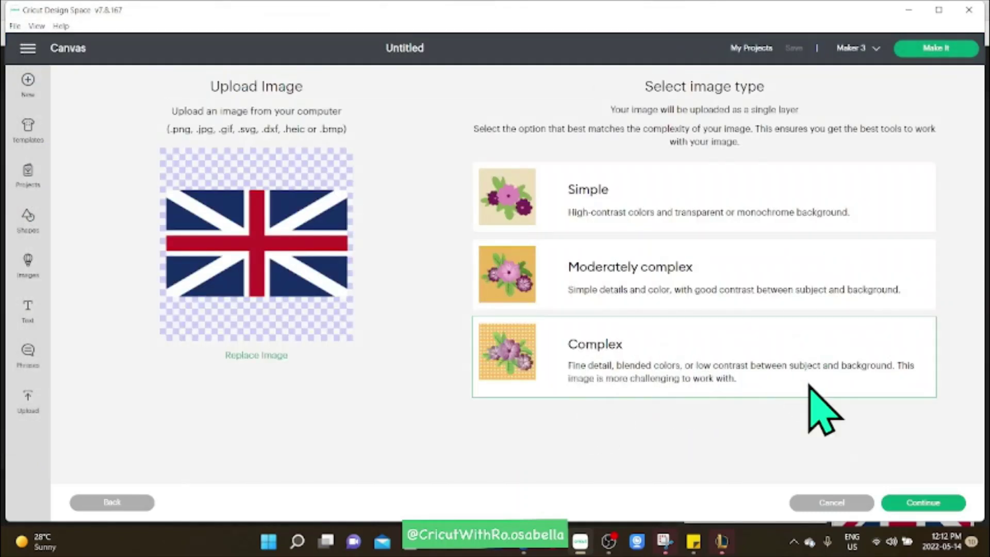
{"action": "left_click", "coordinate": [922, 503]}
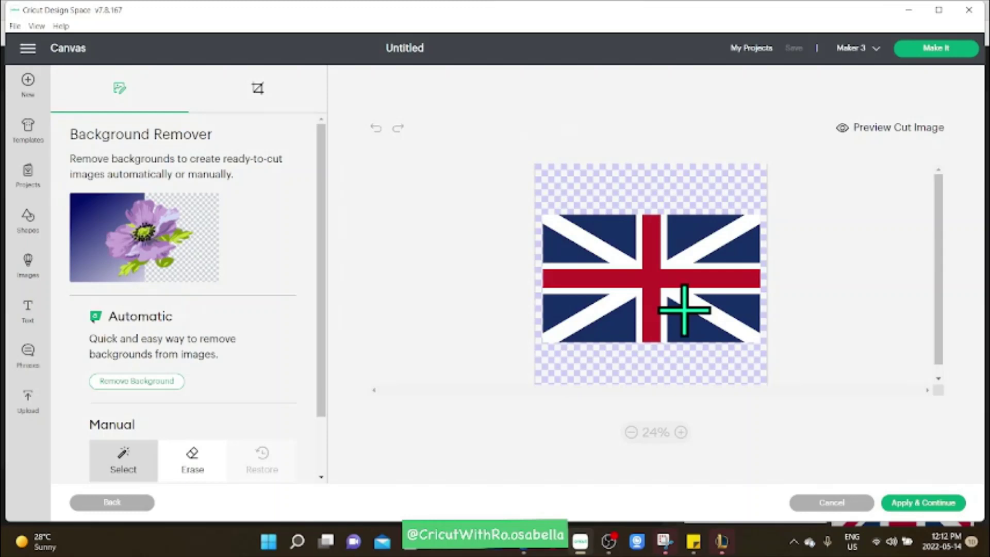
Clear every navy triangle and white band in all four quadrants, leaving the red cross.
{"action": "left_click", "coordinate": [609, 229]}
{"action": "left_click", "coordinate": [570, 243]}
{"action": "left_click", "coordinate": [570, 243]}
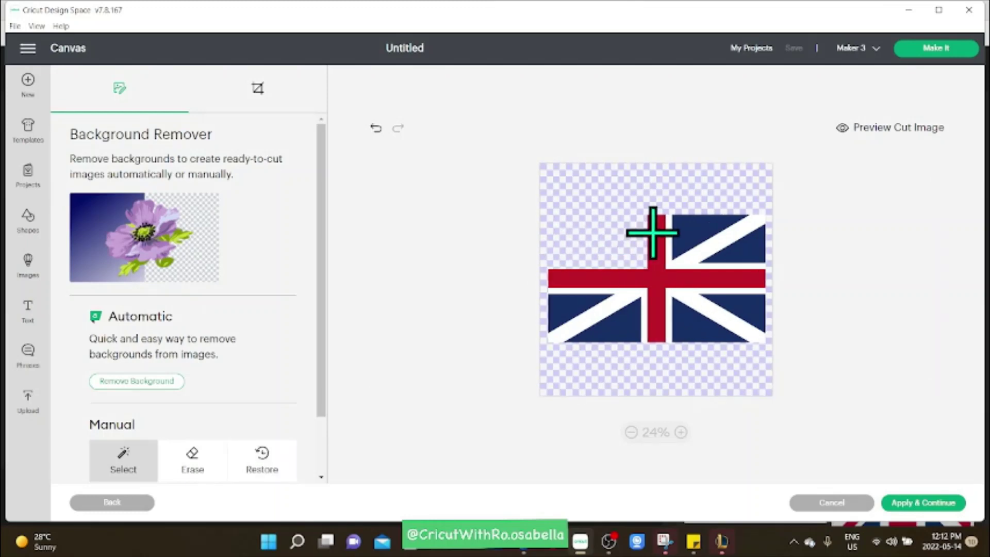
{"action": "left_click", "coordinate": [679, 229]}
{"action": "left_click", "coordinate": [697, 250]}
{"action": "left_click", "coordinate": [740, 259]}
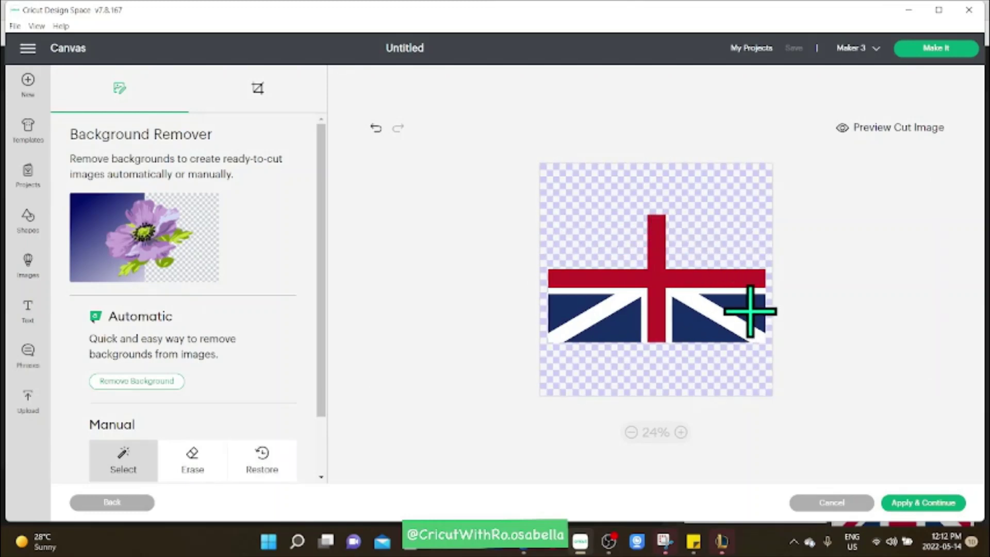
{"action": "left_click", "coordinate": [752, 309]}
{"action": "left_click", "coordinate": [727, 327]}
{"action": "left_click", "coordinate": [631, 331]}
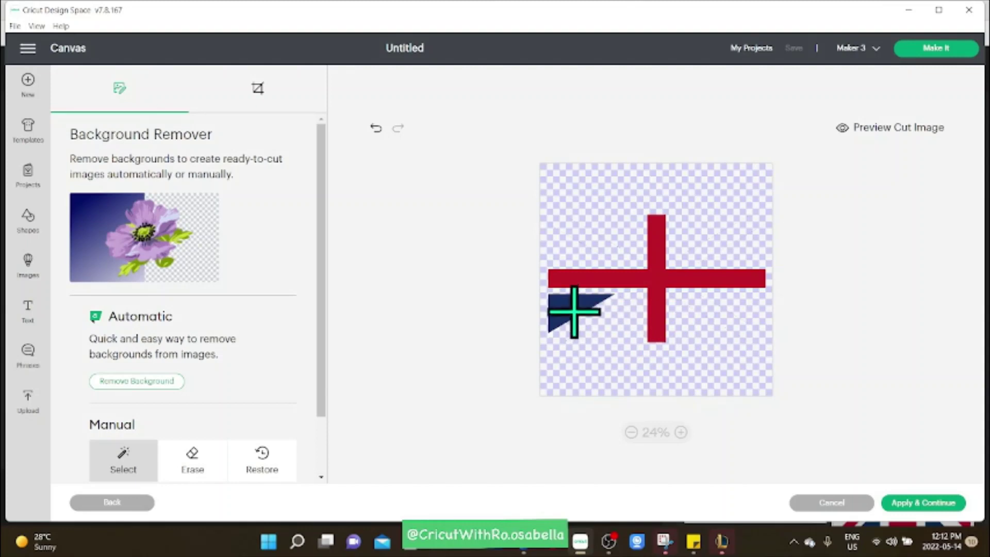
{"action": "left_click", "coordinate": [574, 307]}
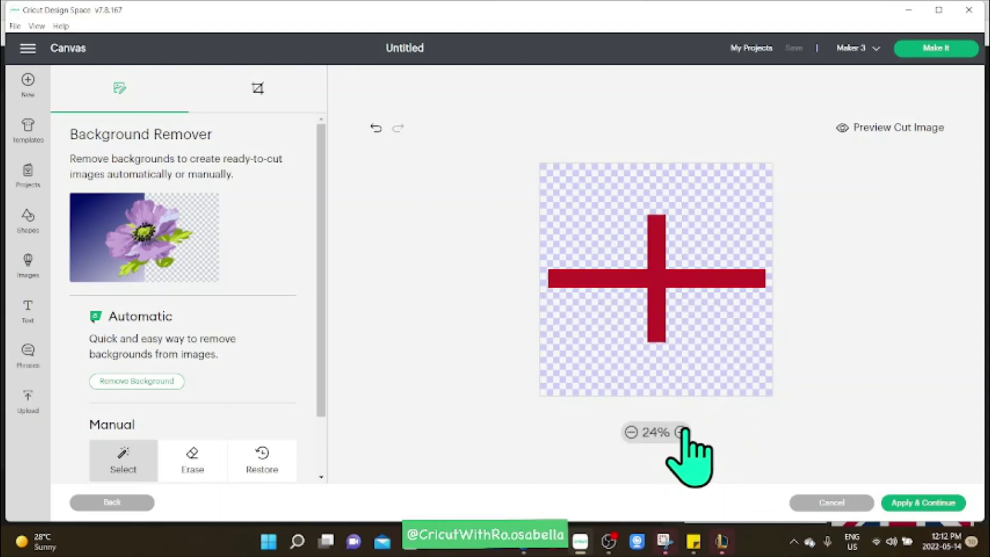
Check the red cross in Preview Cut Image and pick the manual Erase tool.
{"action": "left_click", "coordinate": [881, 127]}
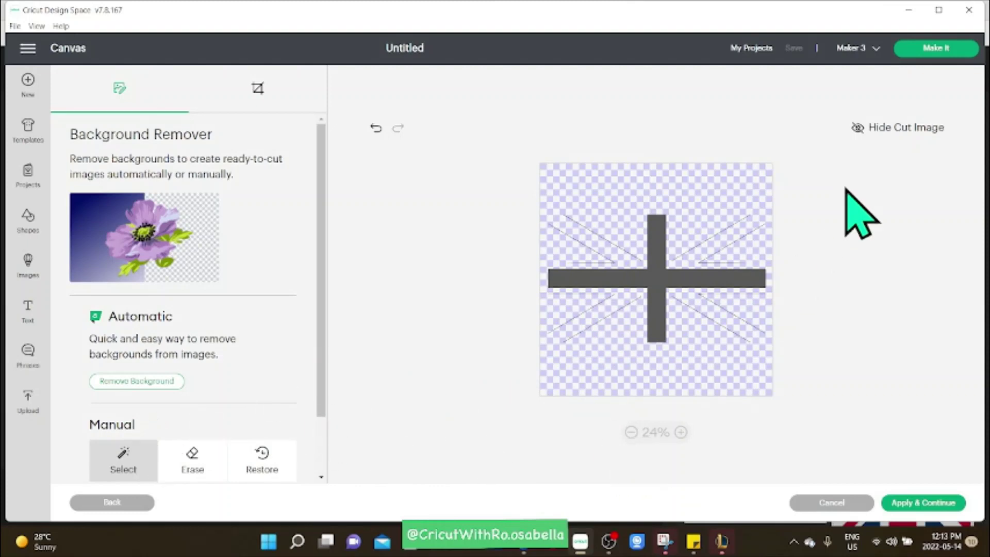
{"action": "left_click", "coordinate": [191, 455]}
{"action": "left_click", "coordinate": [550, 225]}
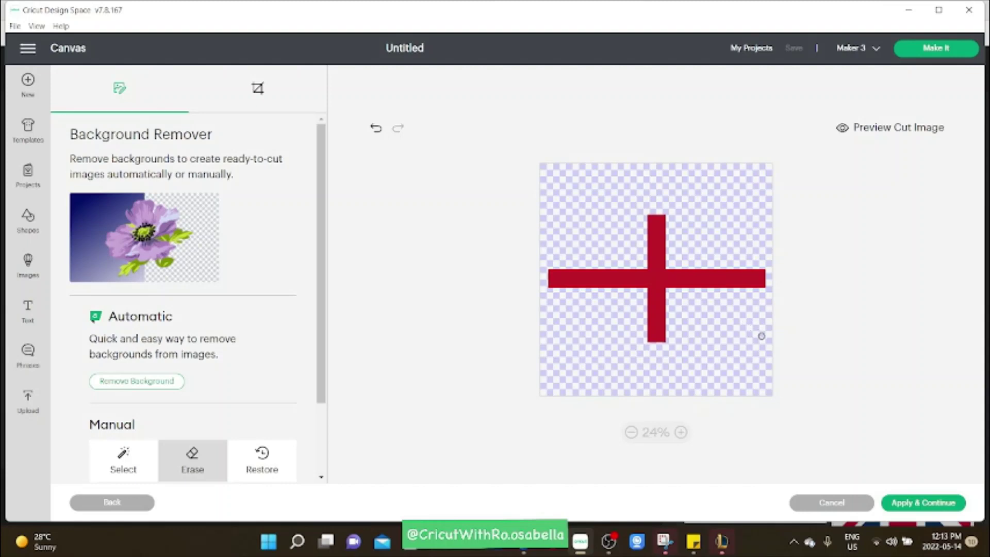
Zoom in and erase the stray lines beside the red cross, then return to the remover.
{"action": "left_click", "coordinate": [911, 502]}
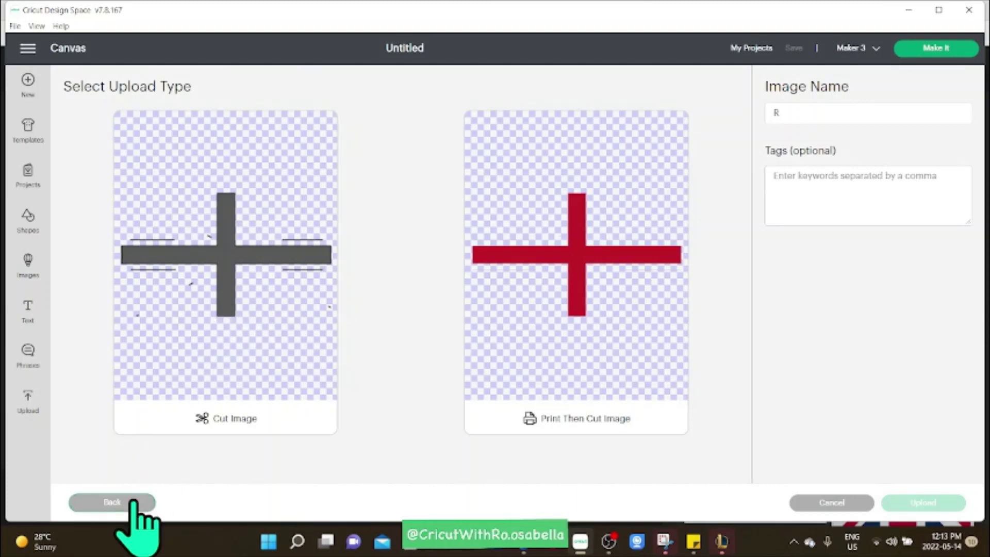
{"action": "left_click", "coordinate": [112, 502]}
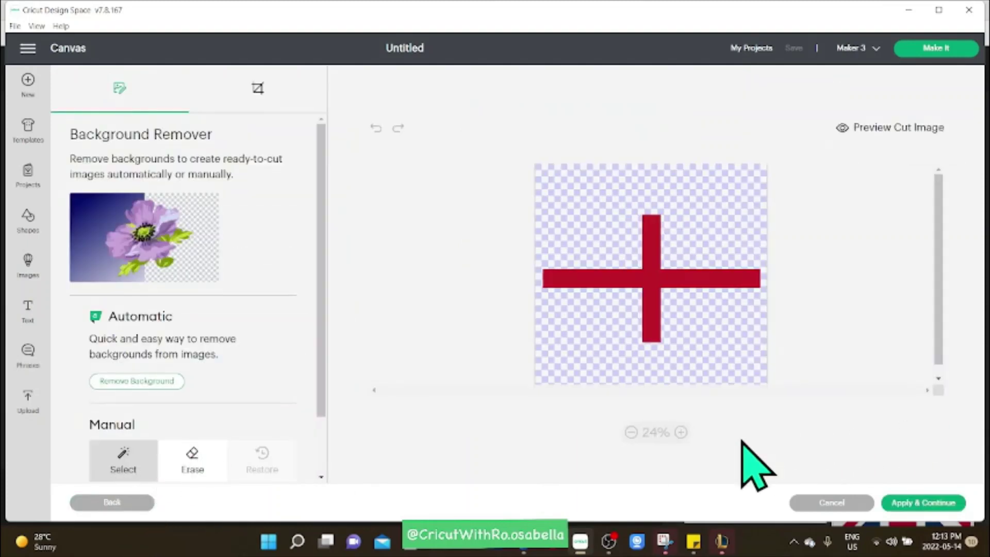
{"action": "left_click", "coordinate": [681, 432]}
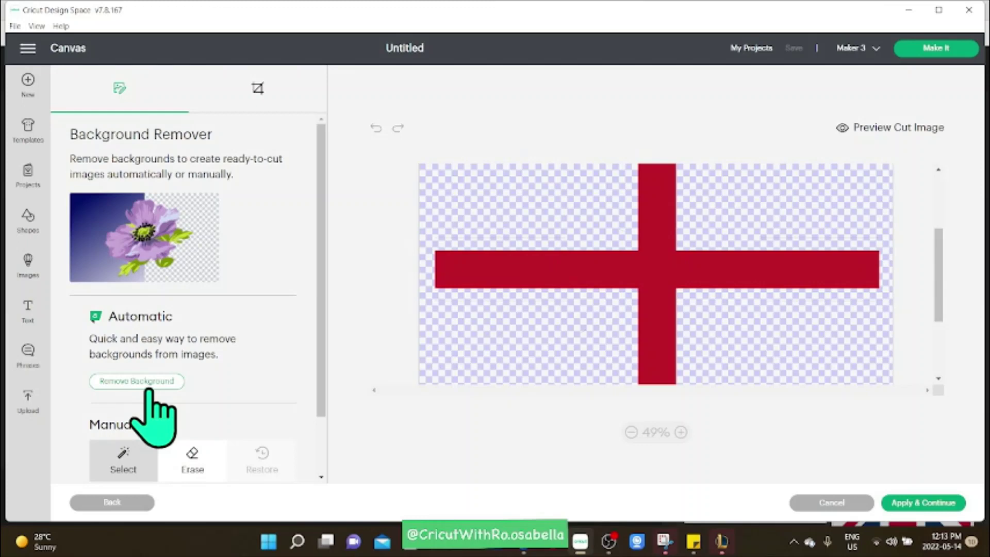
{"action": "left_click", "coordinate": [192, 461]}
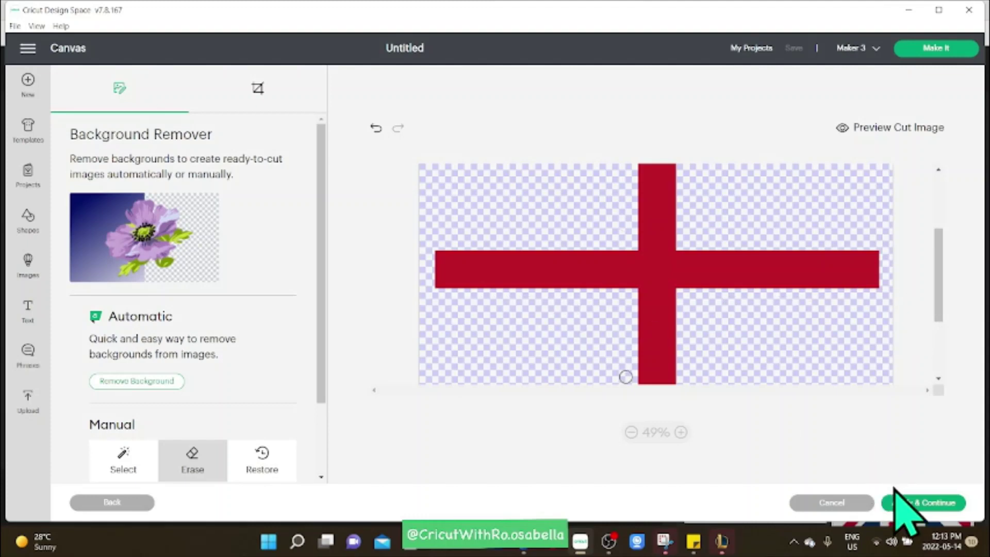
{"action": "left_click", "coordinate": [904, 501]}
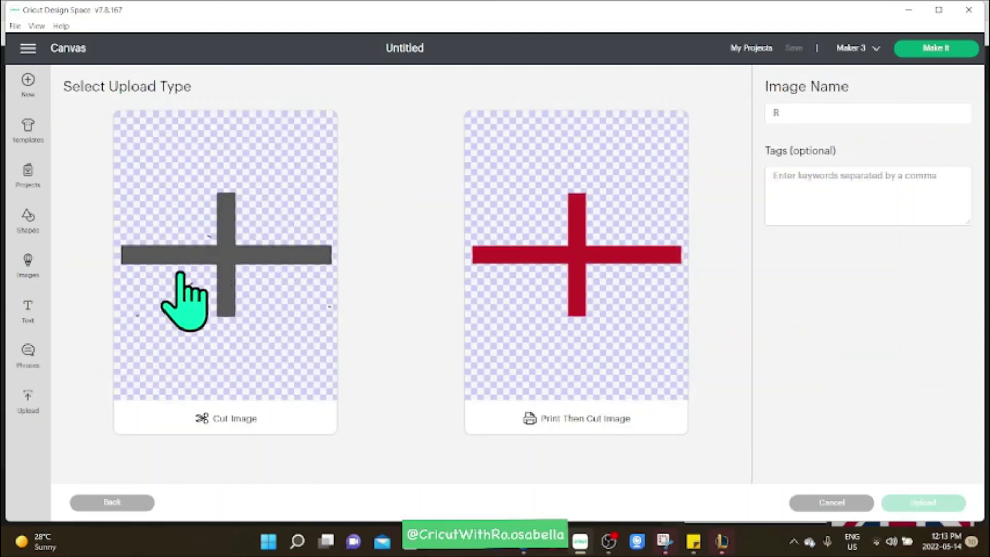
{"action": "left_click", "coordinate": [131, 502]}
Erase leftover specks around the red cross and confirm them in the cut preview.
{"action": "left_click", "coordinate": [681, 432]}
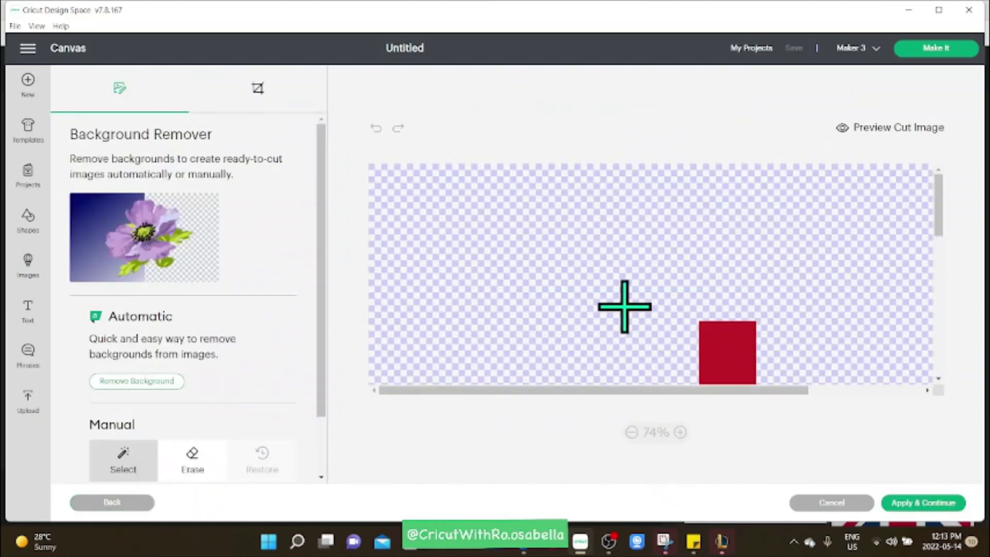
{"action": "scroll", "coordinate": [625, 306], "scroll_direction": "down", "scroll_amount": 5}
{"action": "scroll", "coordinate": [593, 272], "scroll_direction": "up", "scroll_amount": 3}
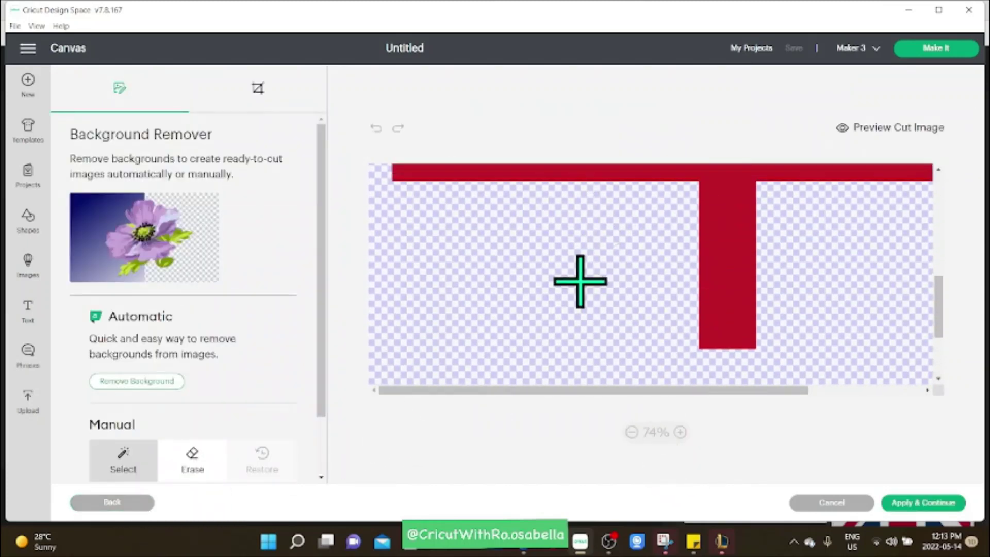
{"action": "left_click", "coordinate": [194, 464]}
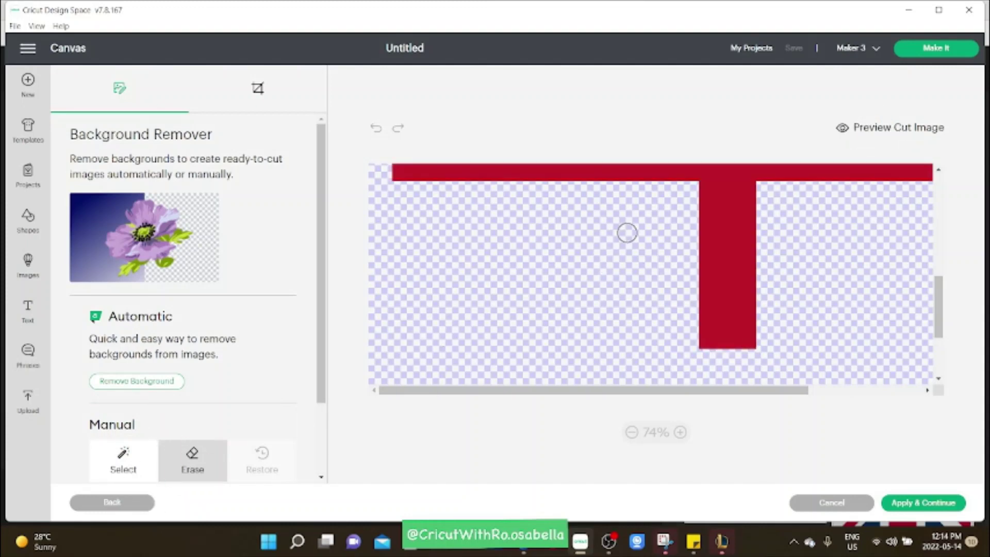
{"action": "left_click", "coordinate": [900, 128]}
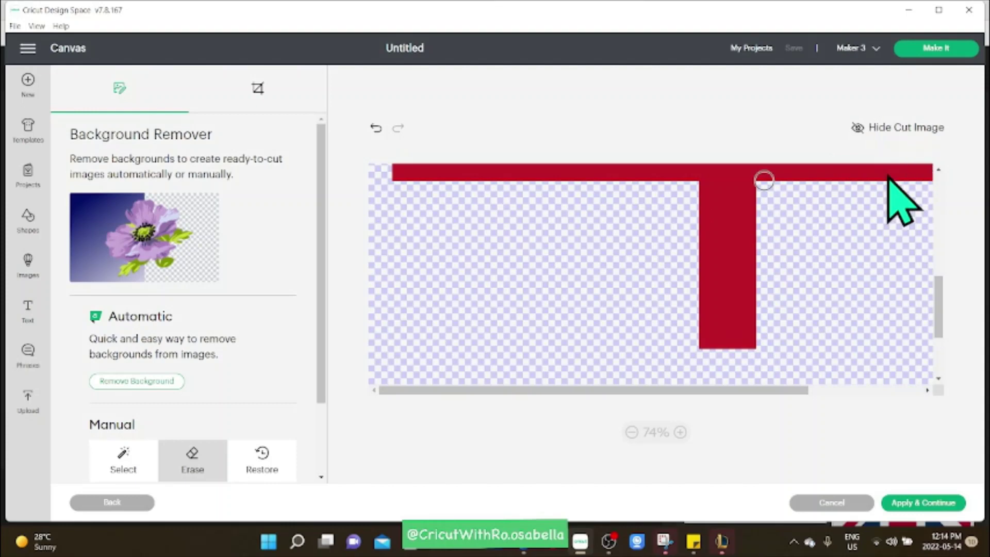
{"action": "left_click_drag", "start_coordinate": [741, 392], "coordinate": [889, 390]}
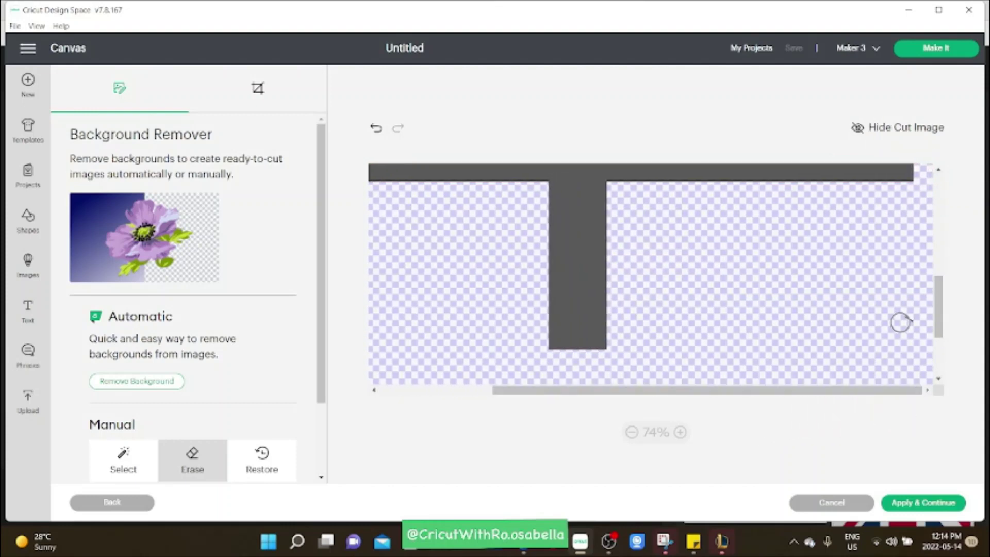
{"action": "left_click", "coordinate": [937, 501]}
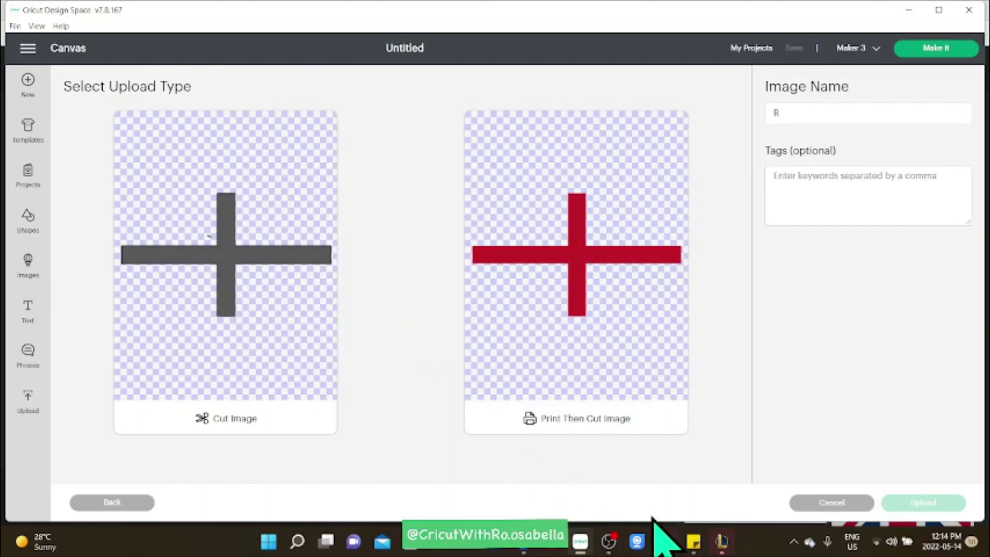
Return to the editor and erase one more leftover spot on the cross.
{"action": "left_click", "coordinate": [124, 502]}
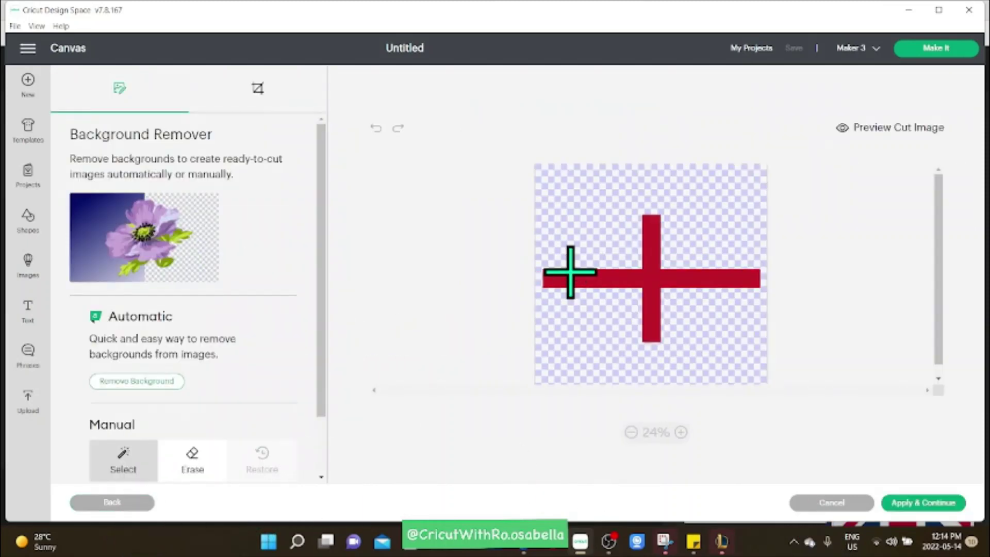
{"action": "left_click", "coordinate": [195, 462]}
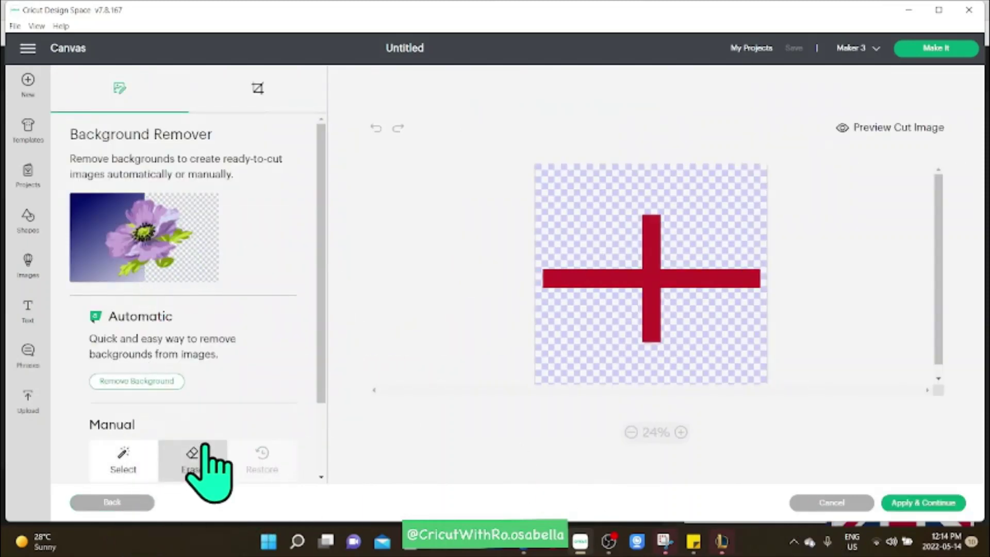
{"action": "left_click", "coordinate": [638, 264]}
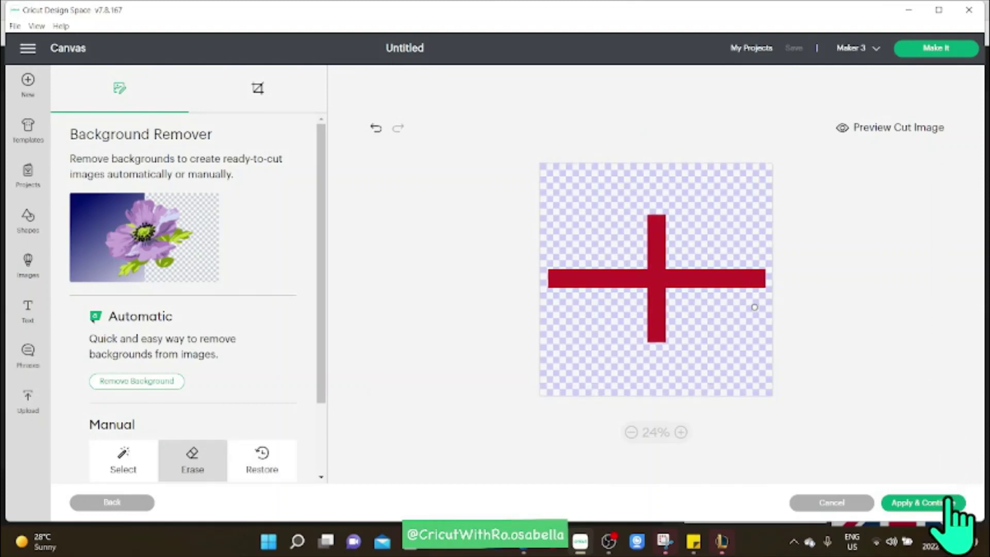
Upload the red cross as a Cut Image and select both the Union Jack and cross uploads.
{"action": "left_click", "coordinate": [946, 504]}
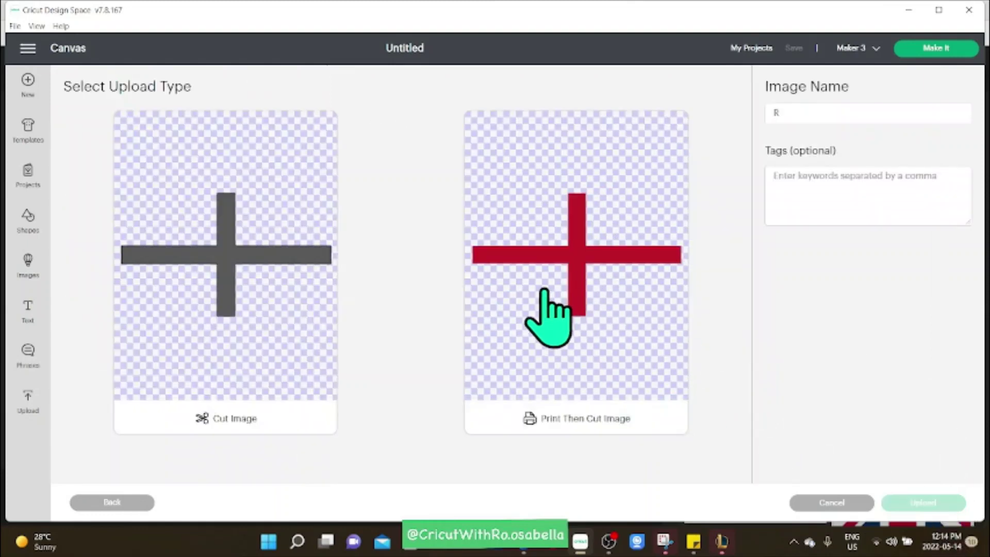
{"action": "left_click", "coordinate": [295, 331]}
{"action": "left_click", "coordinate": [951, 504]}
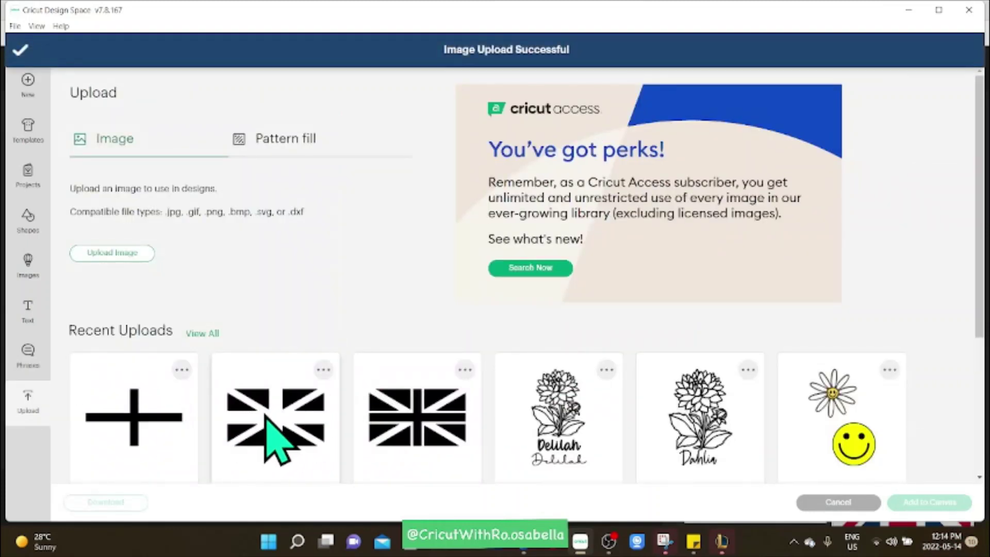
{"action": "left_click", "coordinate": [256, 419]}
{"action": "left_click", "coordinate": [140, 421]}
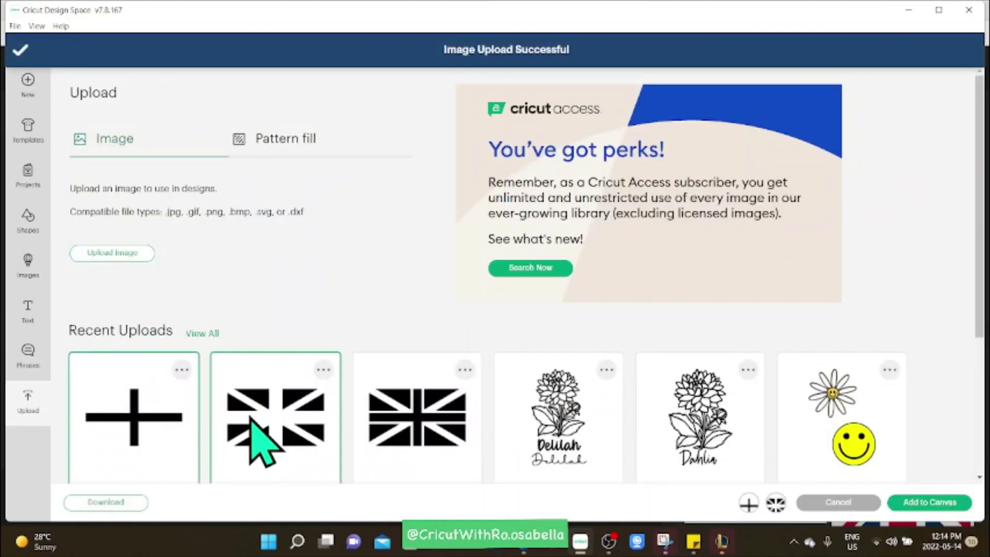
Add the chosen flag images to the canvas, hide the third flag layer and zoom out.
{"action": "left_click", "coordinate": [930, 503]}
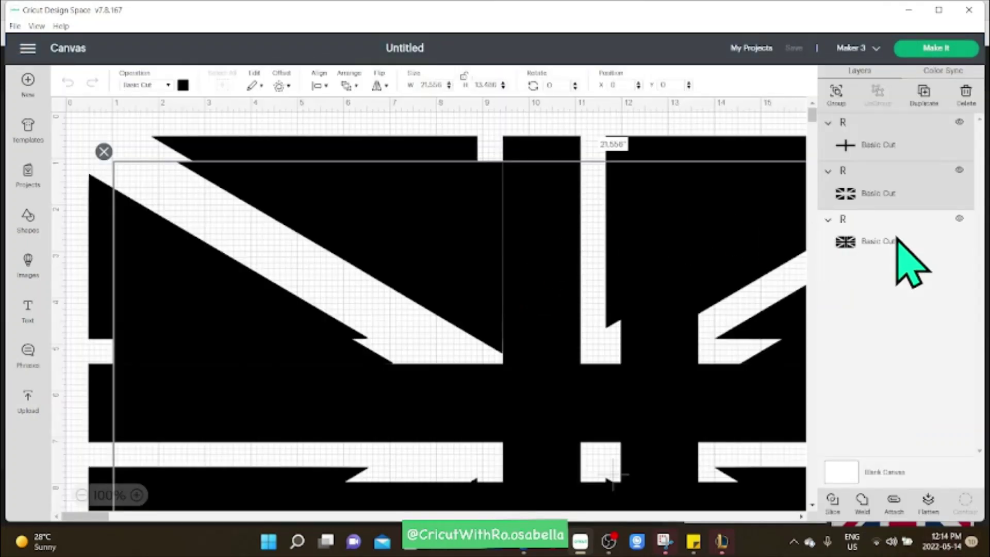
{"action": "left_click", "coordinate": [959, 219]}
{"action": "scroll", "coordinate": [645, 284], "scroll_direction": "down", "scroll_amount": 3}
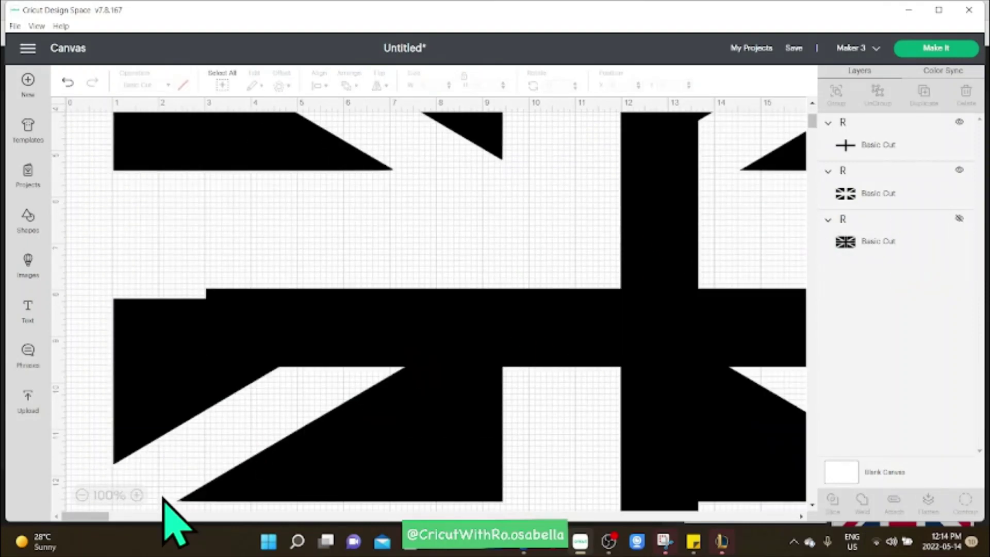
{"action": "left_click", "coordinate": [81, 495]}
{"action": "left_click", "coordinate": [82, 495]}
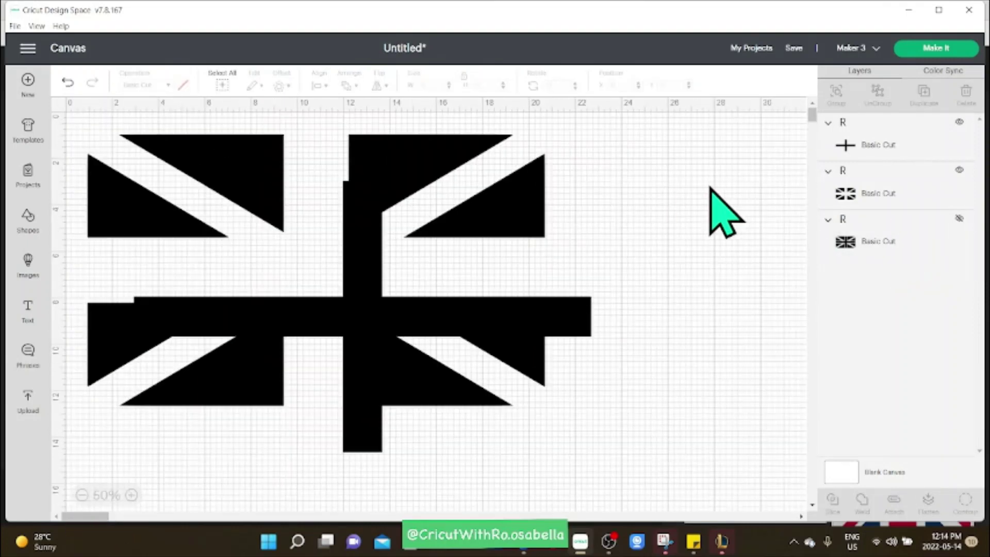
Centre the cross layer over the flag.
{"action": "left_click", "coordinate": [954, 126]}
{"action": "left_click", "coordinate": [960, 122]}
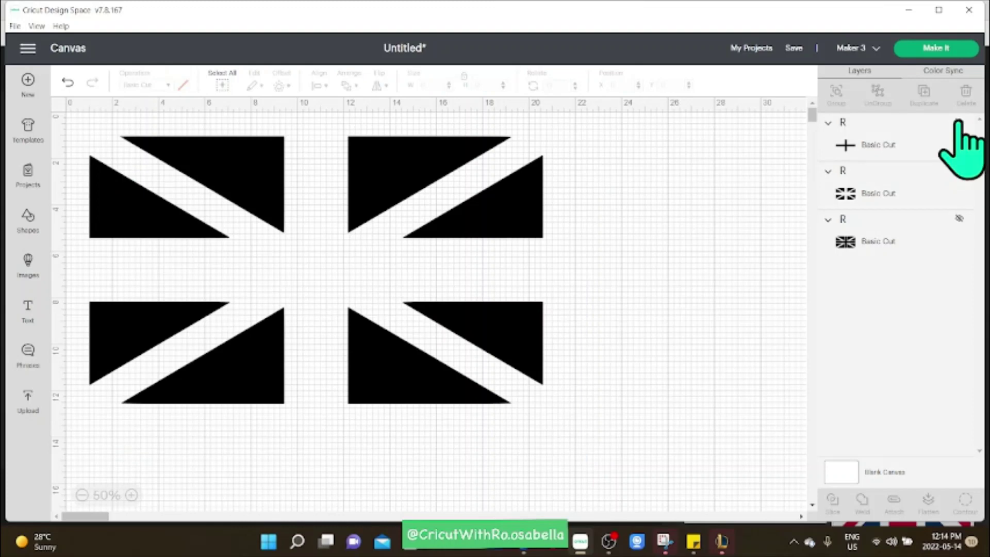
{"action": "left_click", "coordinate": [959, 122]}
{"action": "left_click_drag", "start_coordinate": [371, 288], "coordinate": [328, 239]}
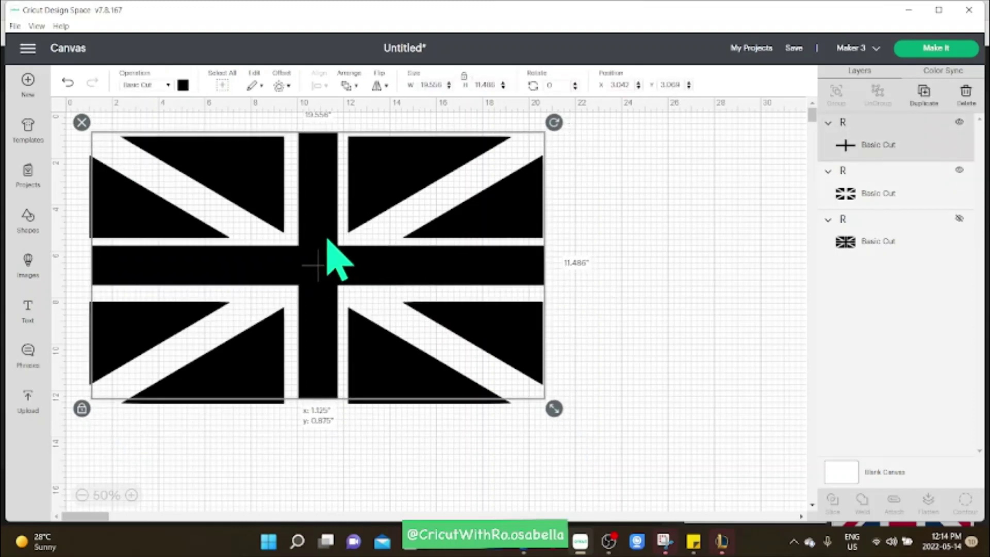
Colour the cross red and the black flag layer blue.
{"action": "left_click", "coordinate": [183, 85]}
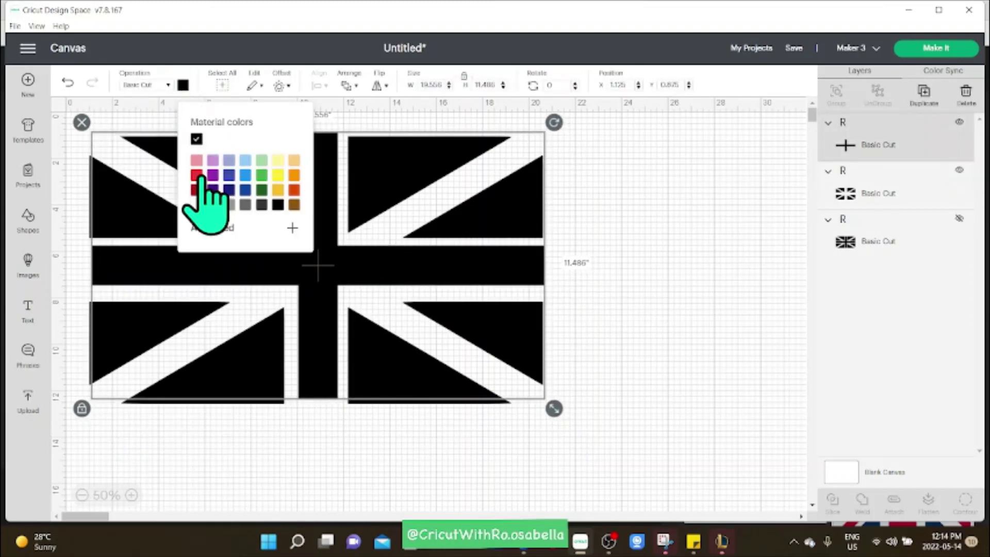
{"action": "left_click", "coordinate": [197, 175]}
{"action": "left_click", "coordinate": [182, 86]}
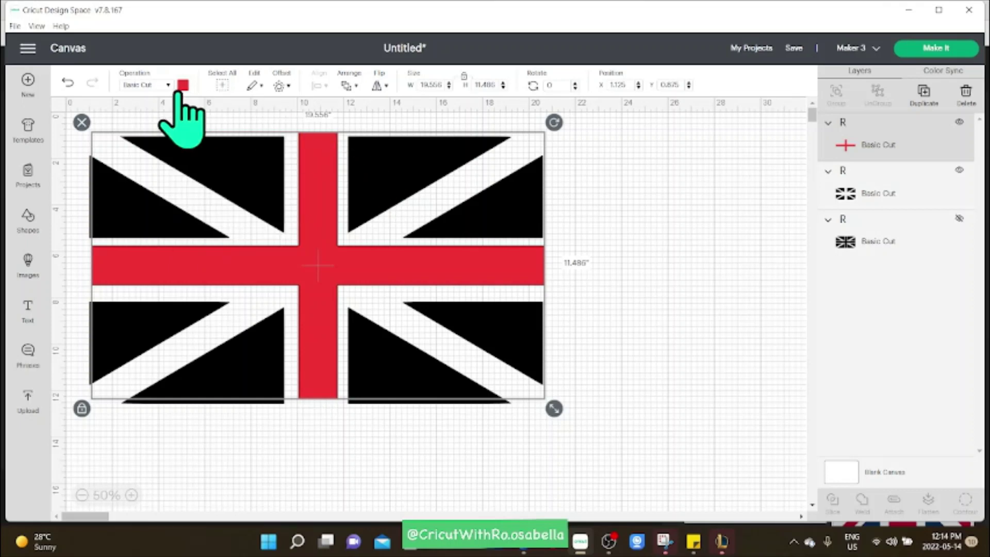
{"action": "left_click", "coordinate": [852, 197]}
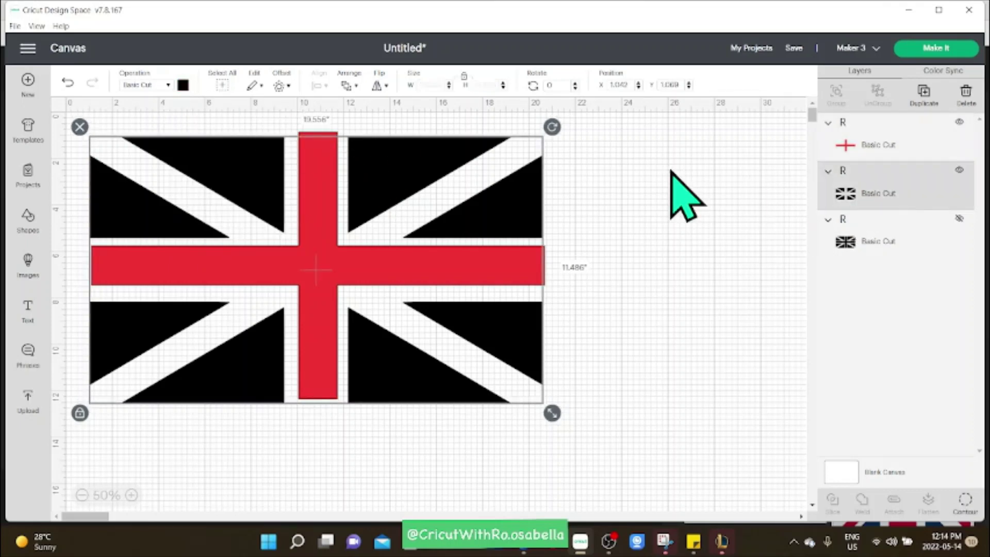
{"action": "left_click", "coordinate": [183, 86]}
{"action": "left_click", "coordinate": [230, 181]}
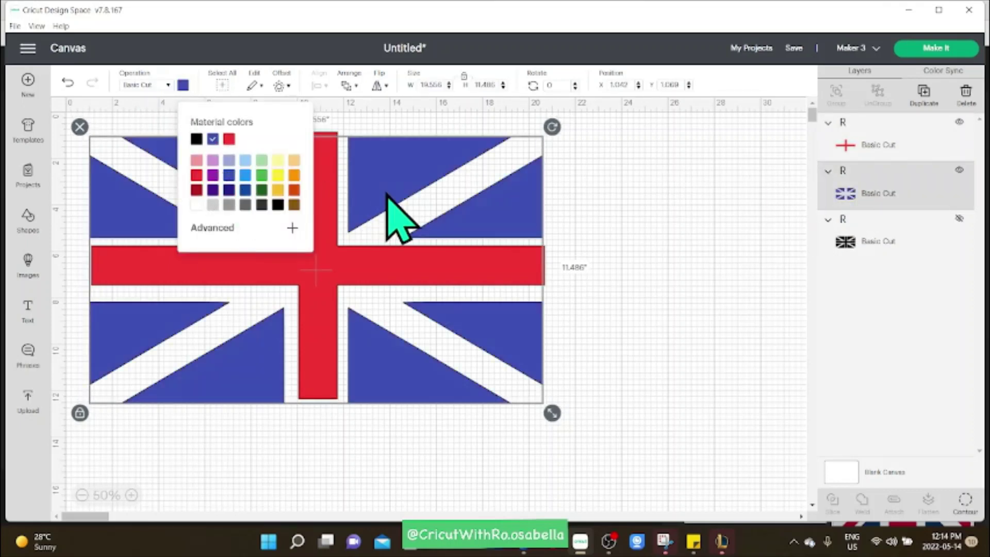
Nudge the red cross into line with the flag, then clear the selection.
{"action": "left_click", "coordinate": [547, 212]}
{"action": "mouse_move", "coordinate": [513, 198]}
{"action": "left_mouse_down"}
{"action": "mouse_move", "coordinate": [515, 188]}
{"action": "mouse_move", "coordinate": [512, 196]}
{"action": "left_mouse_up"}
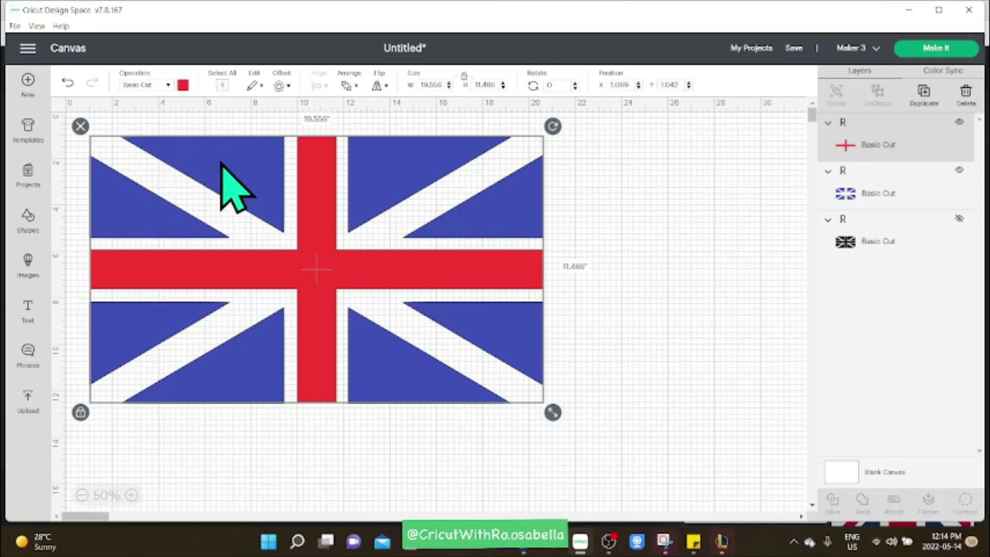
{"action": "left_click", "coordinate": [665, 382]}
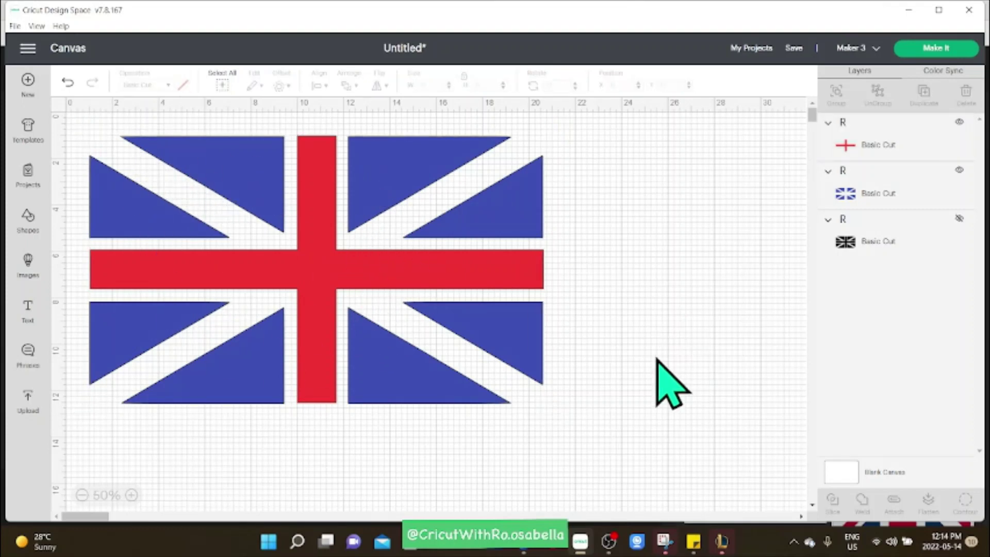
Delete the cross and flag layers, show the hidden black flag again and zoom out.
{"action": "left_click_drag", "start_coordinate": [641, 415], "coordinate": [231, 185]}
{"action": "key", "text": "Delete"}
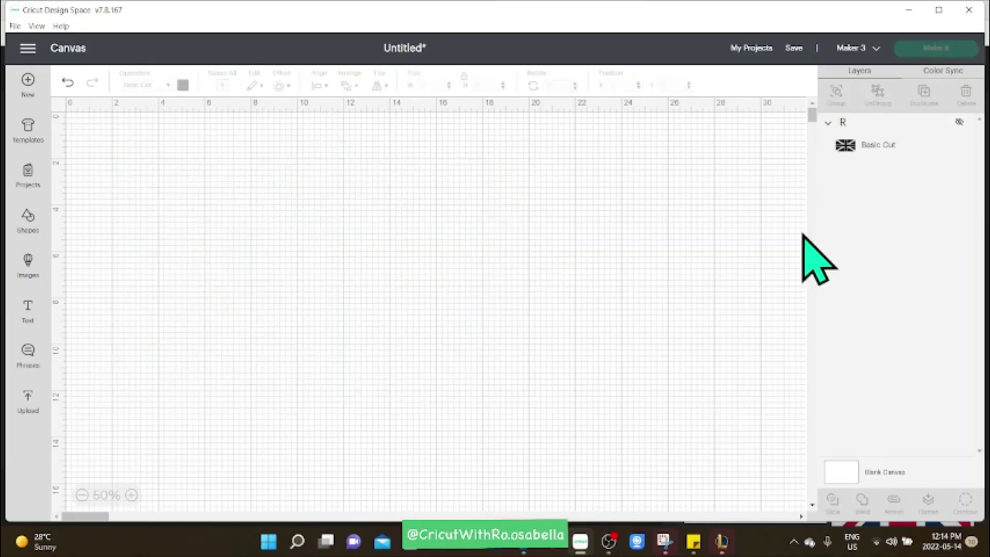
{"action": "left_click", "coordinate": [960, 122]}
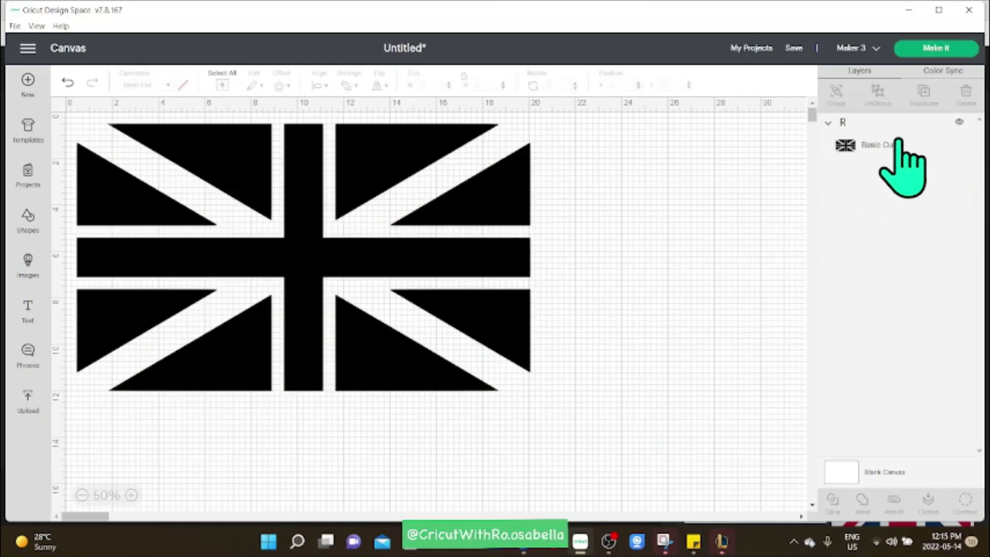
{"action": "left_click", "coordinate": [82, 495]}
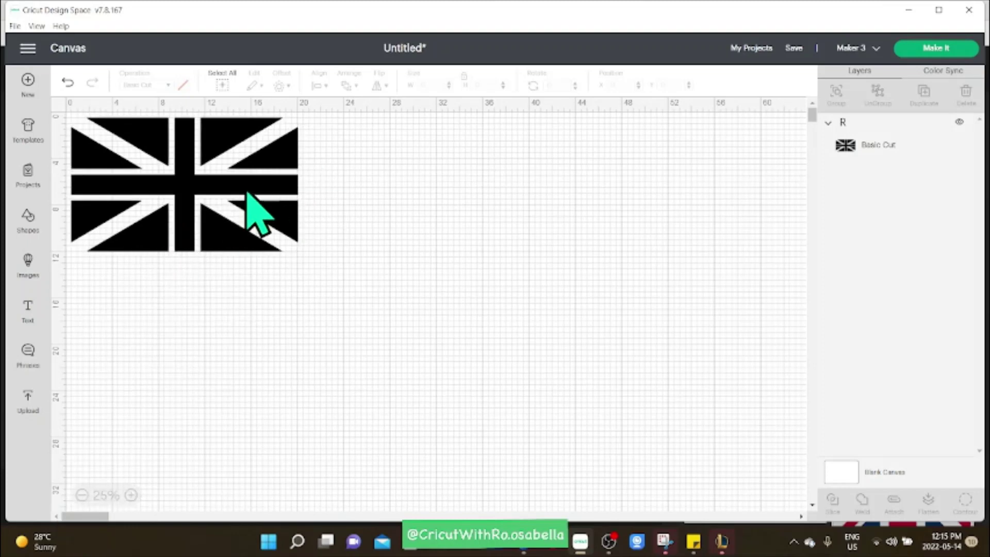
Duplicate the black flag and place the copy to the right of the original.
{"action": "left_click", "coordinate": [285, 197]}
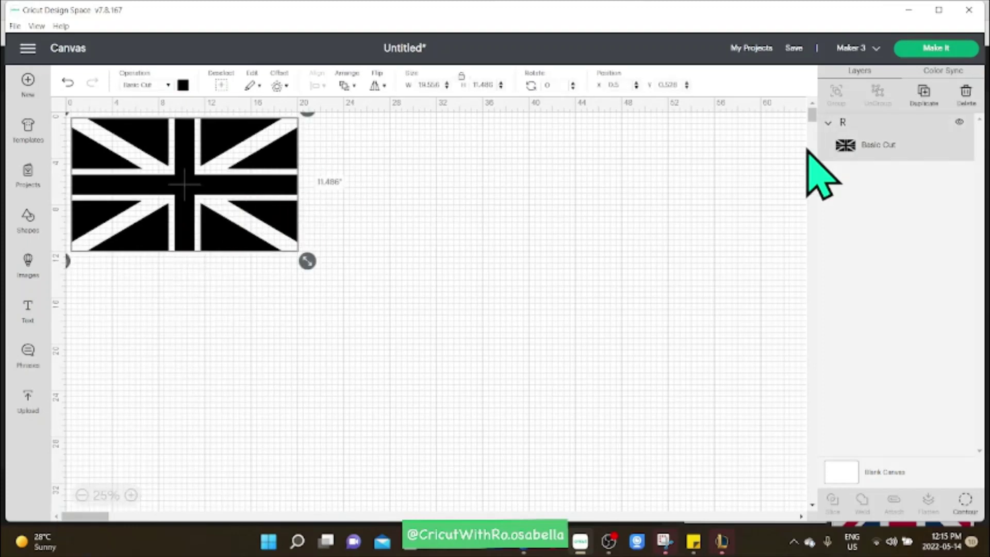
{"action": "left_click", "coordinate": [924, 91]}
{"action": "left_click_drag", "start_coordinate": [267, 209], "coordinate": [516, 205]}
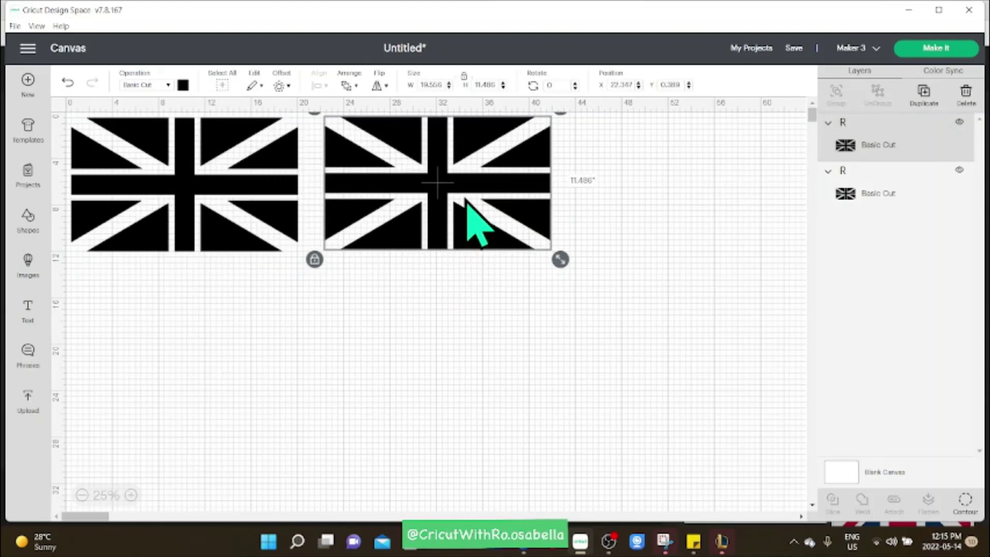
Use Contour to hide the central cross on the right flag.
{"action": "left_click", "coordinate": [965, 501]}
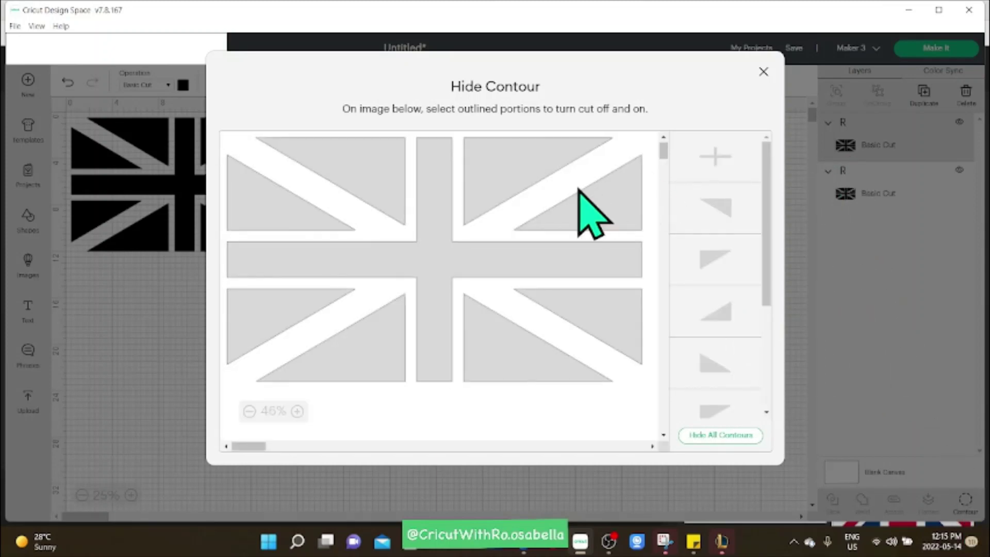
{"action": "left_click", "coordinate": [436, 261]}
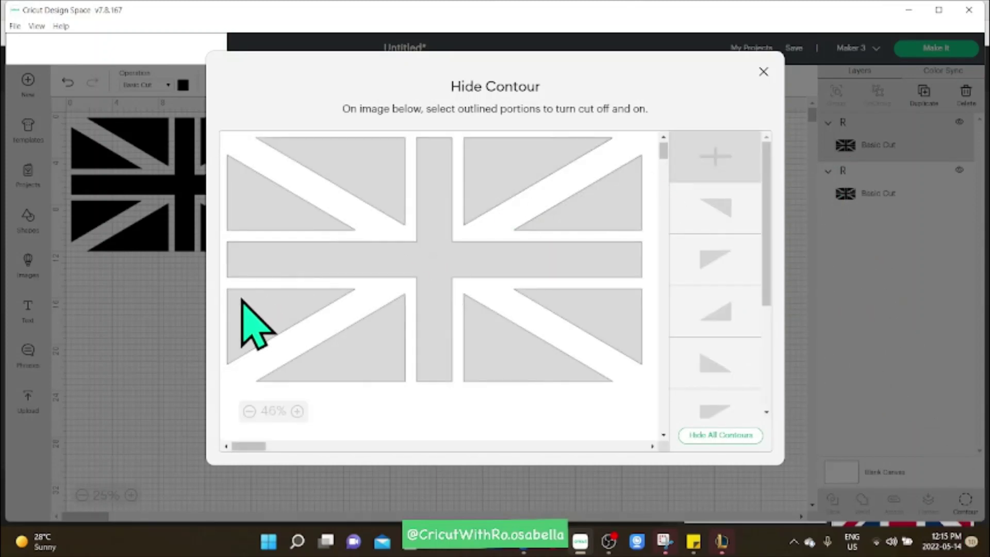
{"action": "left_click", "coordinate": [137, 326]}
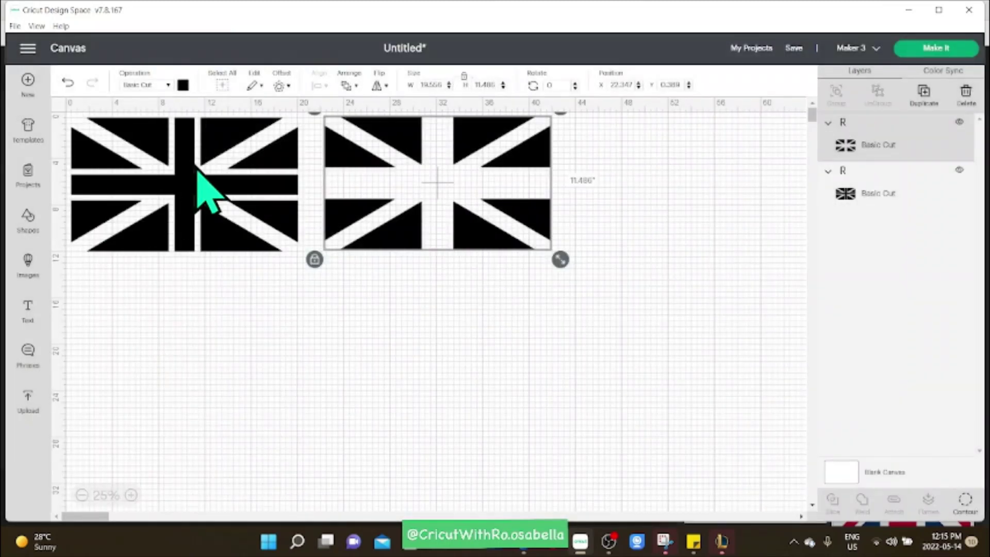
Use Contour to hide all the triangles on the left flag, leaving only its cross.
{"action": "left_click", "coordinate": [196, 174]}
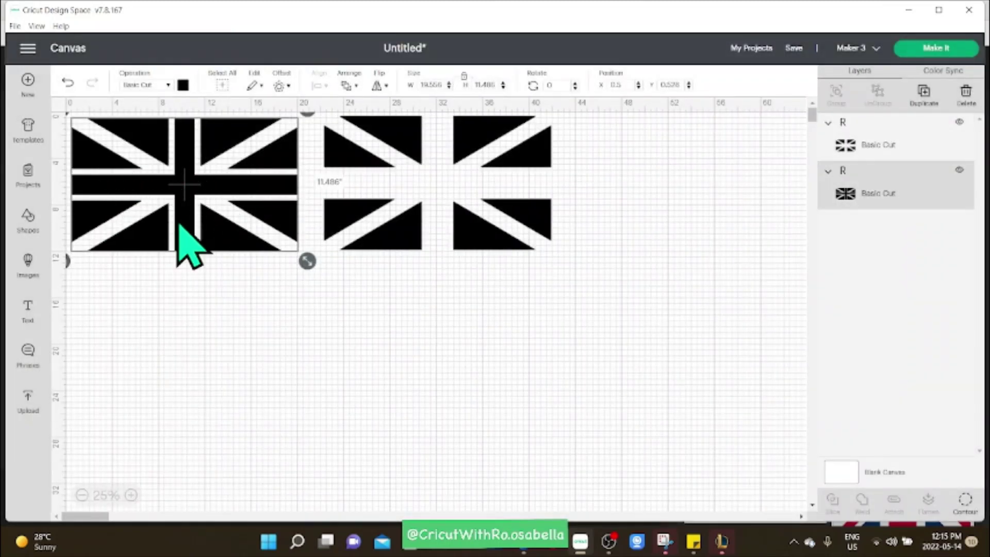
{"action": "left_click", "coordinate": [967, 501]}
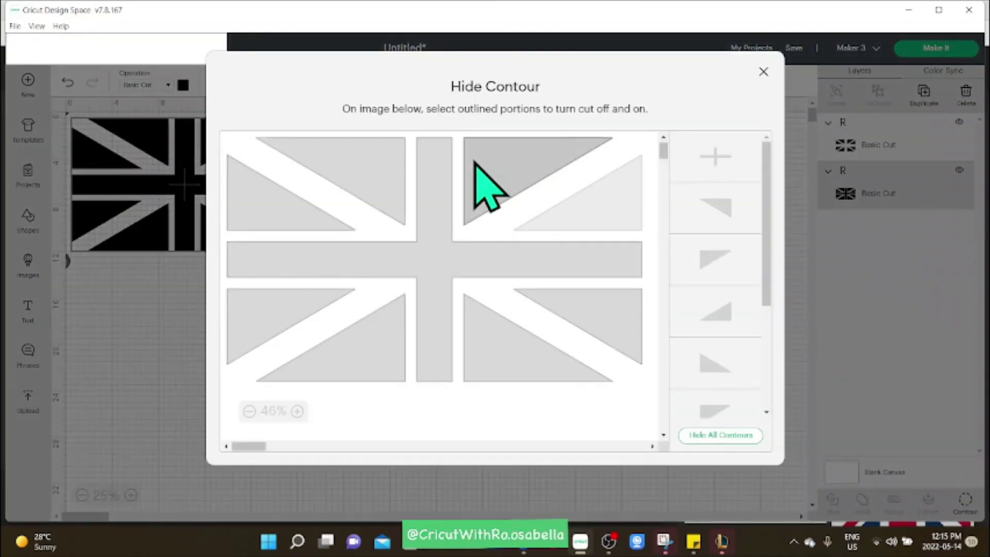
{"action": "left_click", "coordinate": [378, 154]}
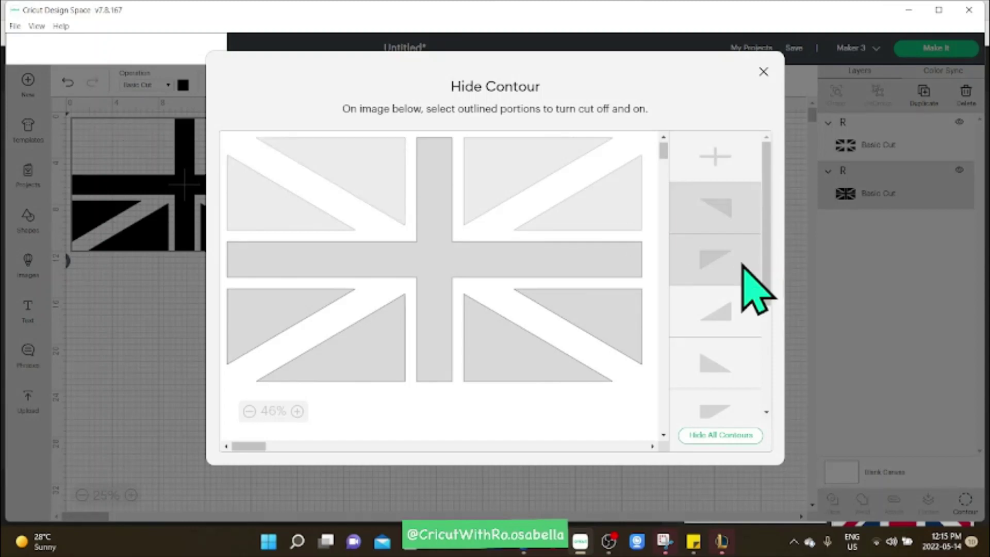
{"action": "left_click", "coordinate": [729, 360]}
{"action": "left_click", "coordinate": [728, 364]}
{"action": "left_click", "coordinate": [723, 406]}
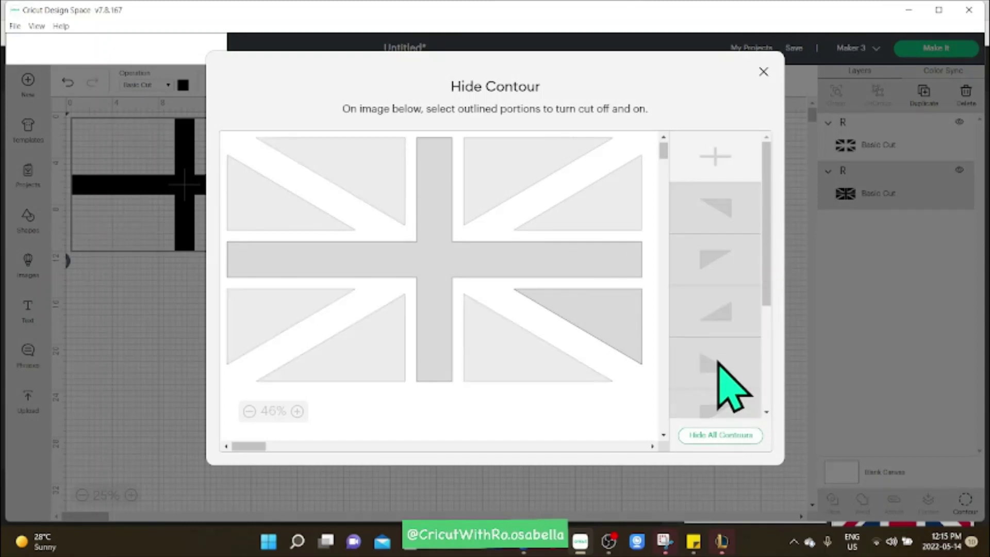
{"action": "scroll", "coordinate": [719, 361], "scroll_direction": "down", "scroll_amount": 3}
{"action": "left_click", "coordinate": [717, 300]}
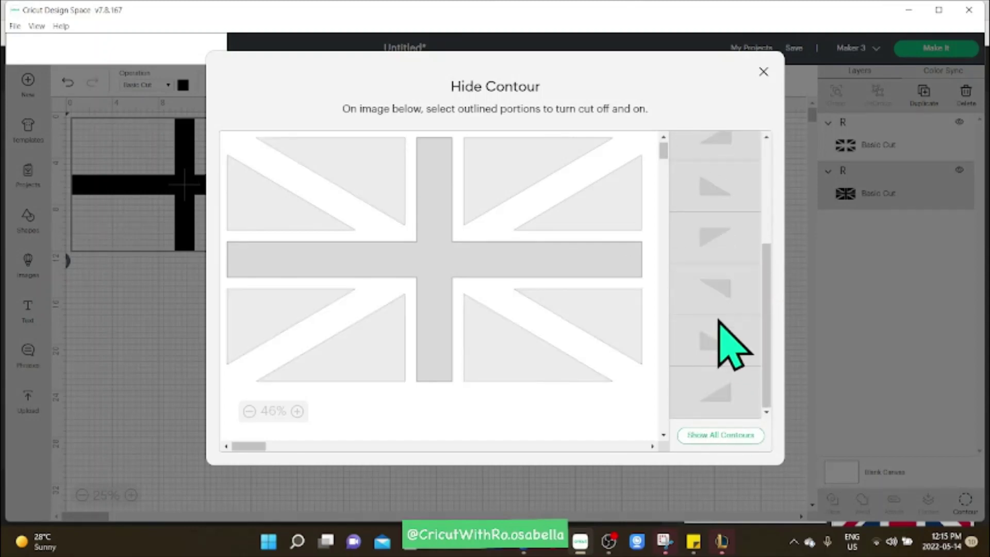
{"action": "left_click", "coordinate": [124, 338]}
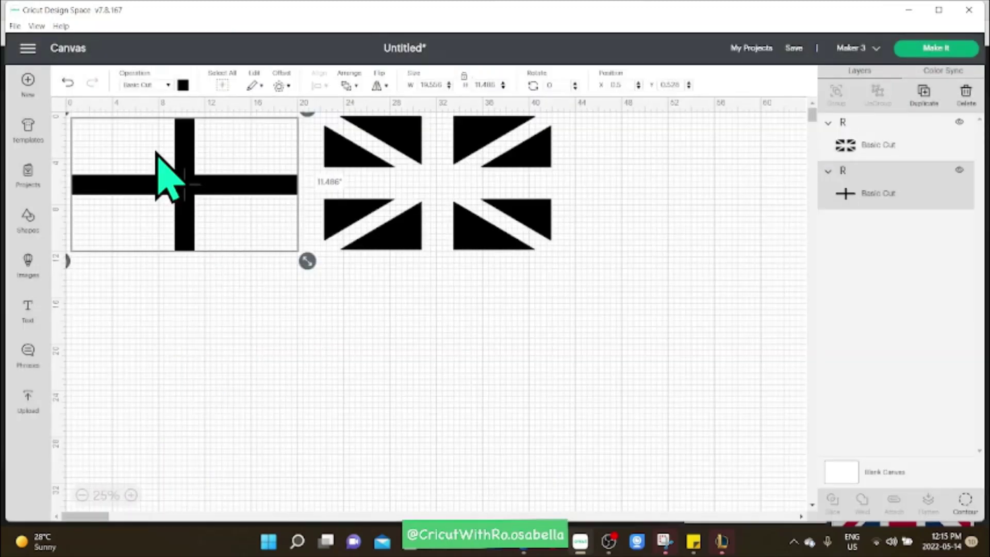
Colour the cross layer red and the triangle flag blue.
{"action": "left_click", "coordinate": [183, 85]}
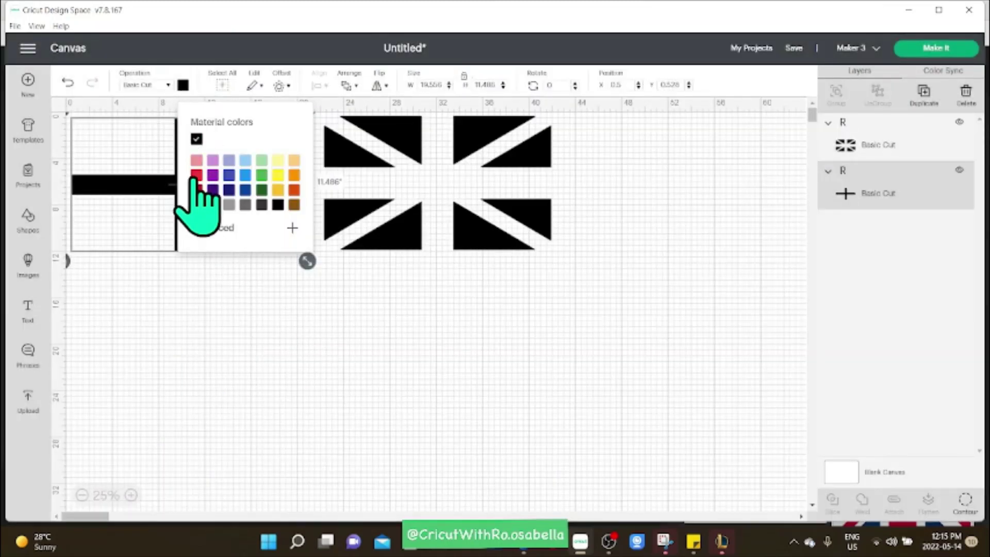
{"action": "left_click", "coordinate": [201, 183]}
{"action": "left_click", "coordinate": [385, 176]}
{"action": "left_click", "coordinate": [183, 85]}
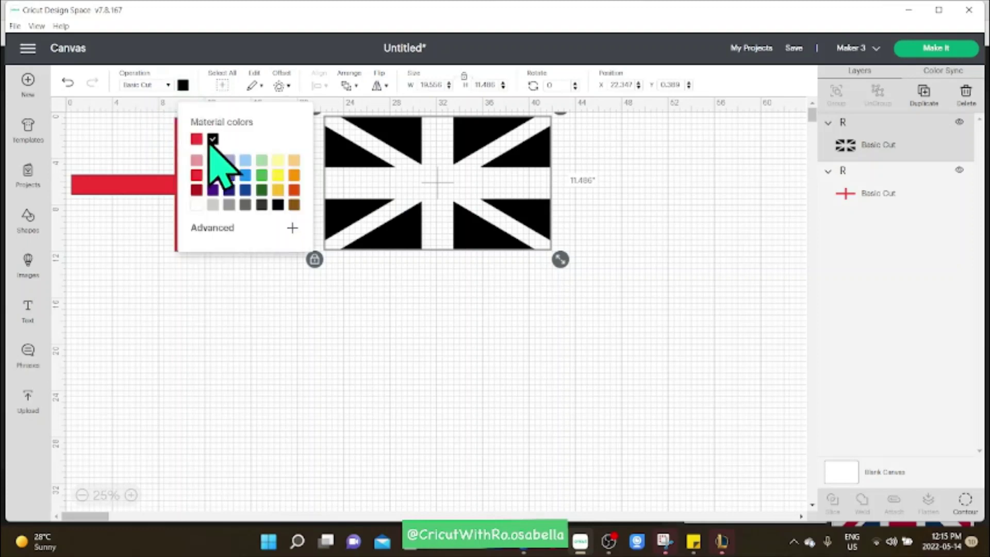
{"action": "left_click", "coordinate": [229, 177]}
{"action": "left_click", "coordinate": [389, 342]}
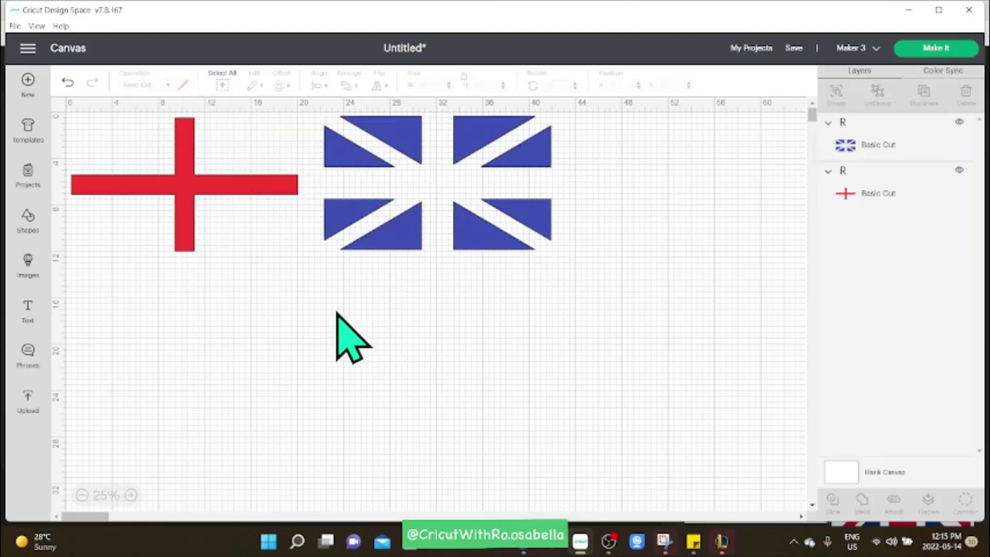
Move the red cross onto the blue triangles and select both layers together.
{"action": "left_click_drag", "start_coordinate": [243, 185], "coordinate": [463, 184]}
{"action": "left_click", "coordinate": [475, 341]}
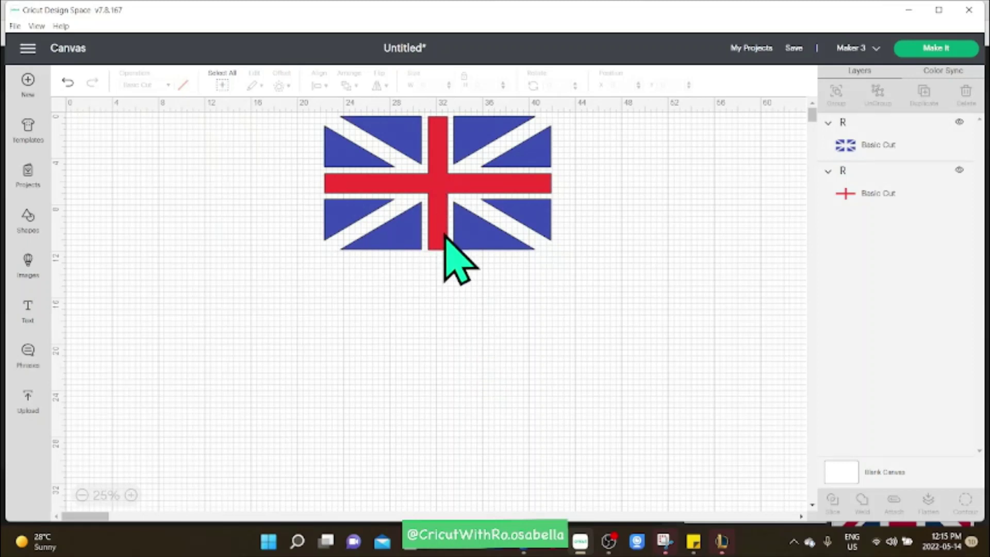
{"action": "left_click_drag", "start_coordinate": [561, 284], "coordinate": [316, 122]}
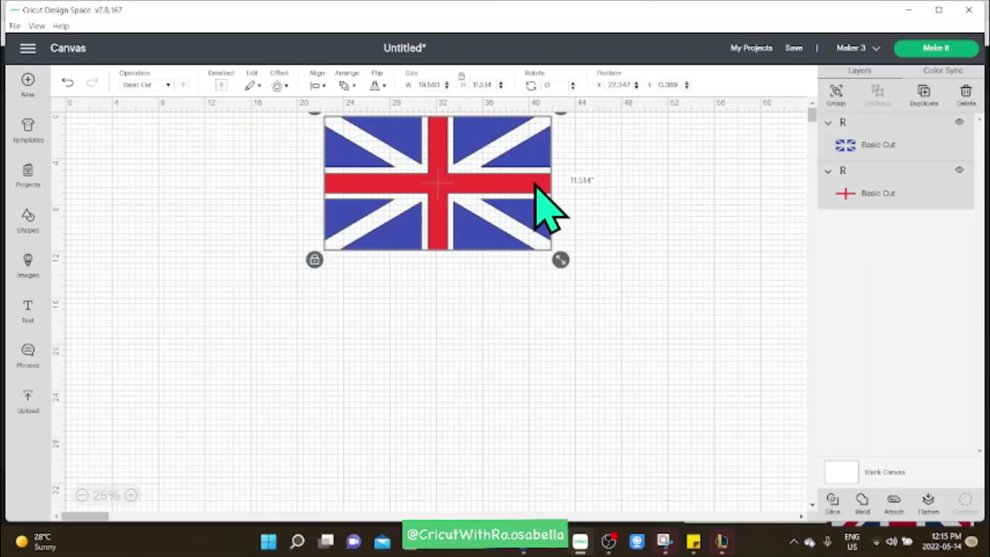
Centre-align and group the cross and triangle layers, then move and resize to 19.083 × 11.209 in.
{"action": "left_click", "coordinate": [316, 84]}
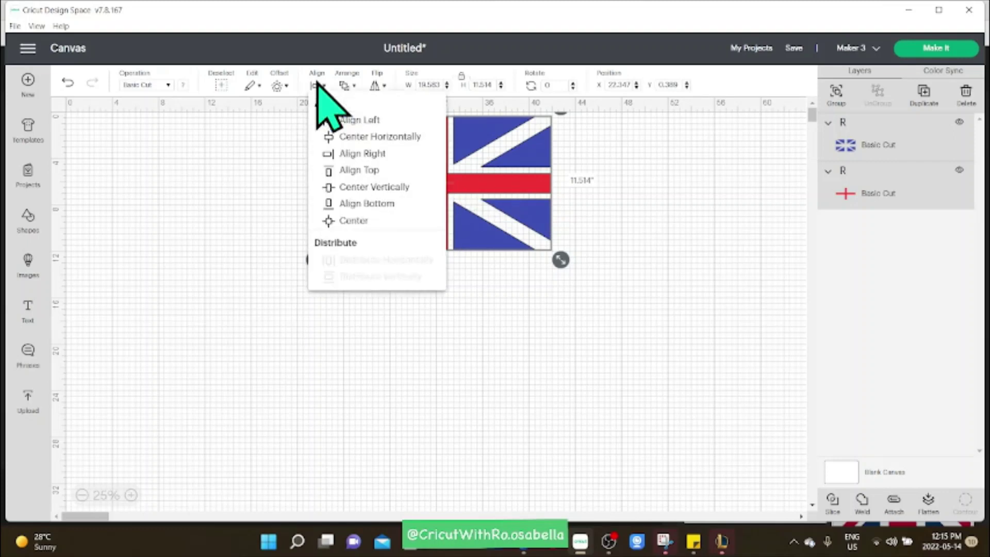
{"action": "left_click", "coordinate": [355, 222]}
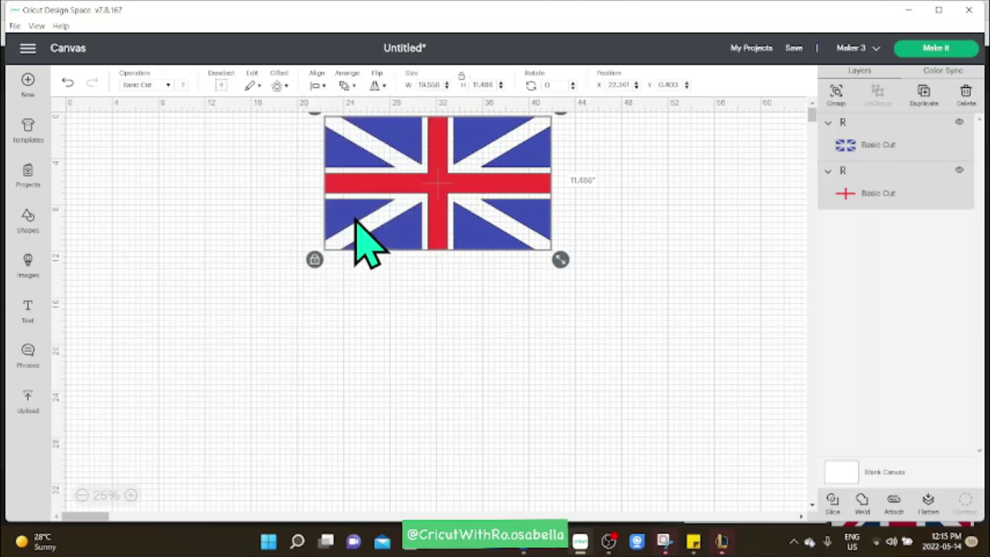
{"action": "left_click", "coordinate": [837, 93]}
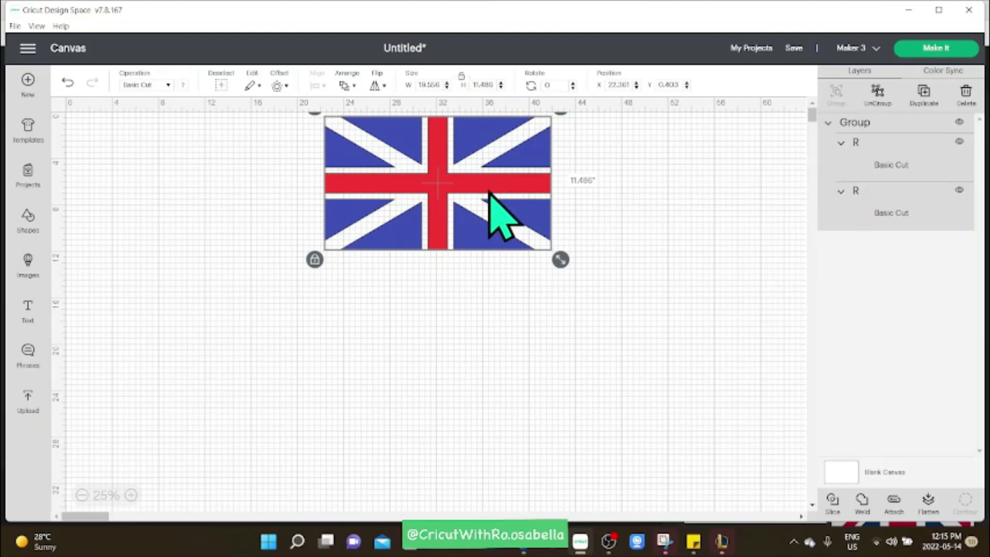
{"action": "left_click_drag", "start_coordinate": [490, 195], "coordinate": [479, 278]}
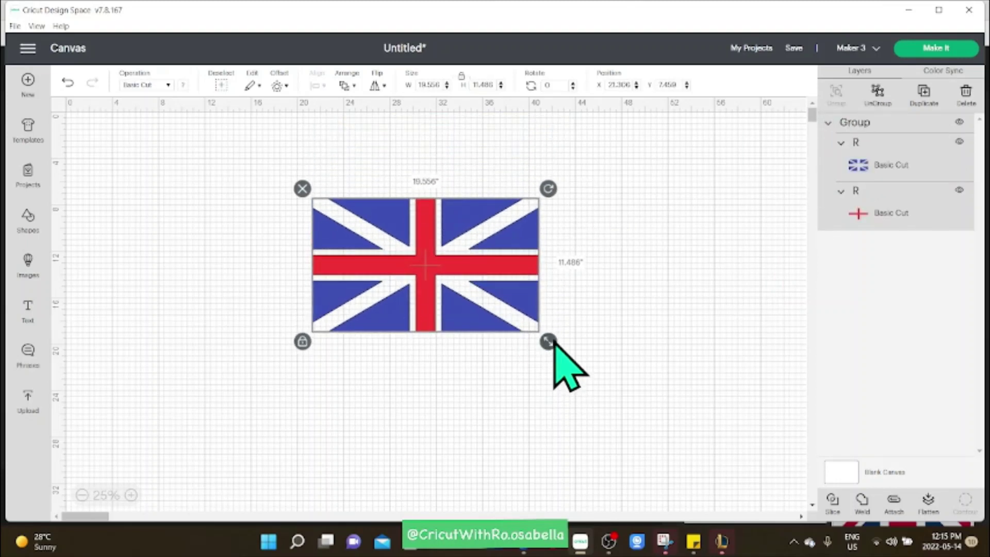
{"action": "left_click_drag", "start_coordinate": [554, 341], "coordinate": [520, 339]}
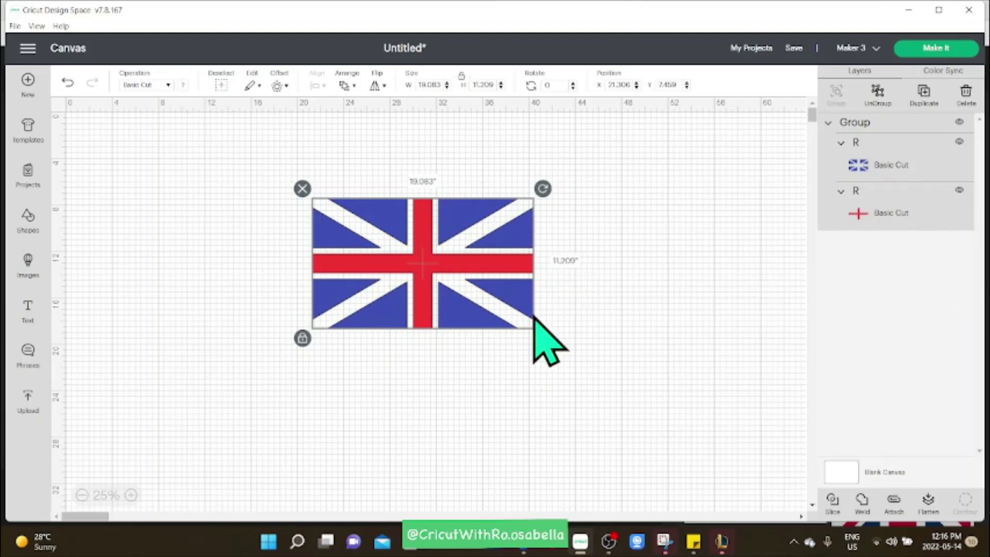
Attach the flag layers, undo the attach, and move the group up-left to about X 13.306, Y 6.014.
{"action": "left_click", "coordinate": [894, 503]}
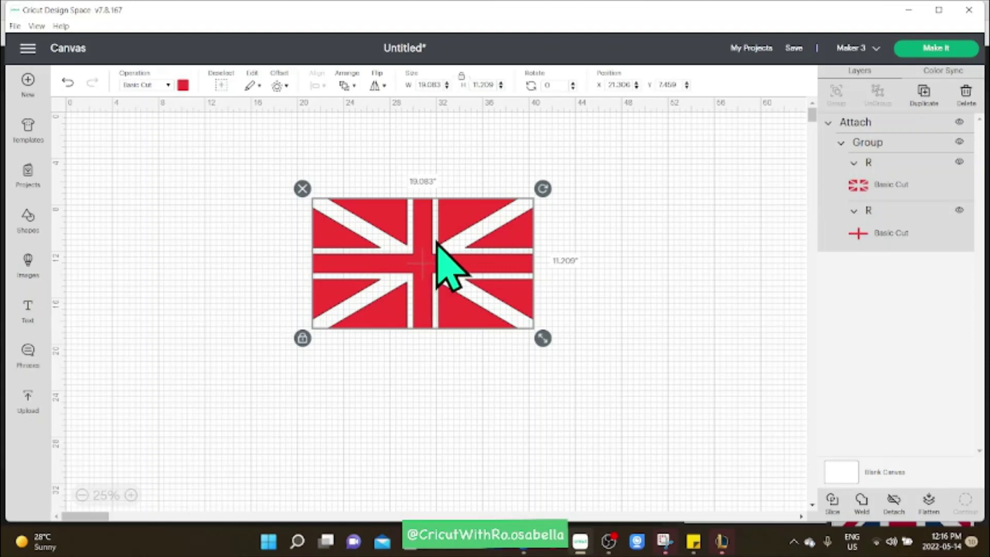
{"action": "key", "text": "ctrl+z"}
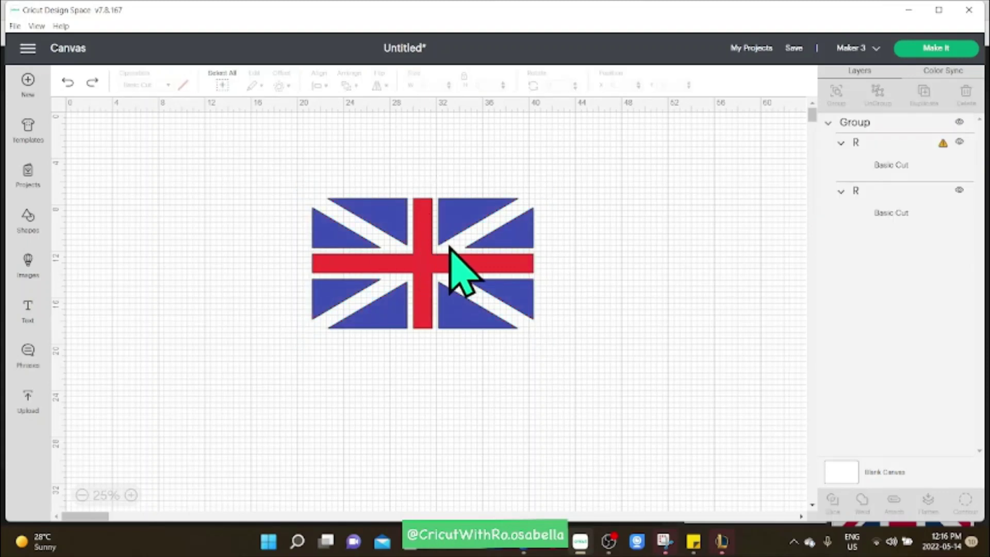
{"action": "left_click_drag", "start_coordinate": [462, 208], "coordinate": [370, 192]}
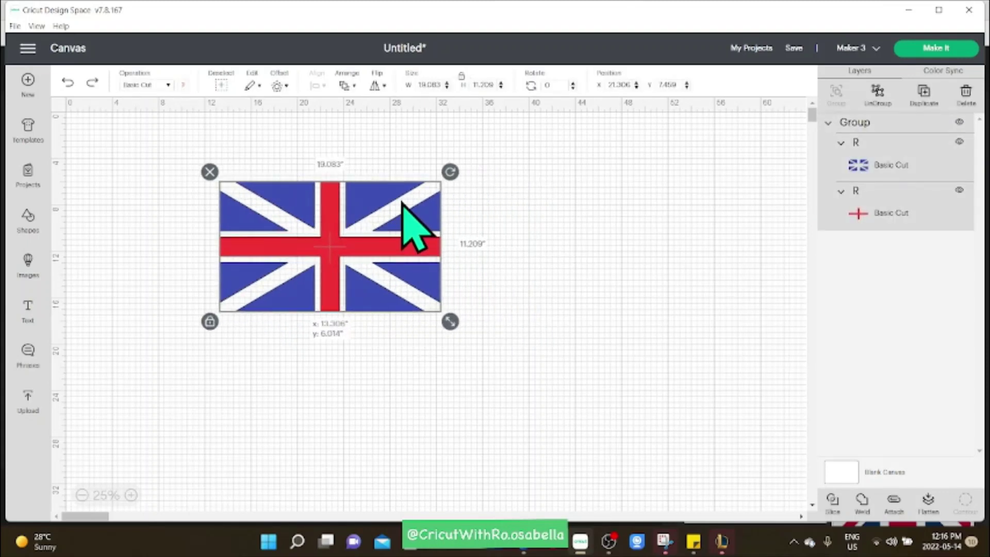